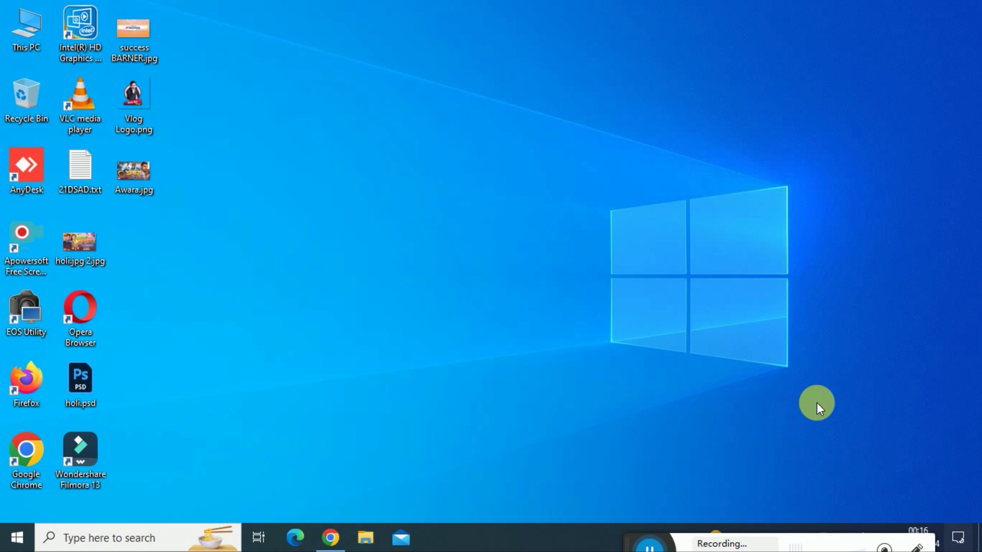
Step: Switch to the Google Sheets spreadsheet in Chrome and open its print settings with a closer page preview
{"action": "left_click", "coordinate": [329, 538]}
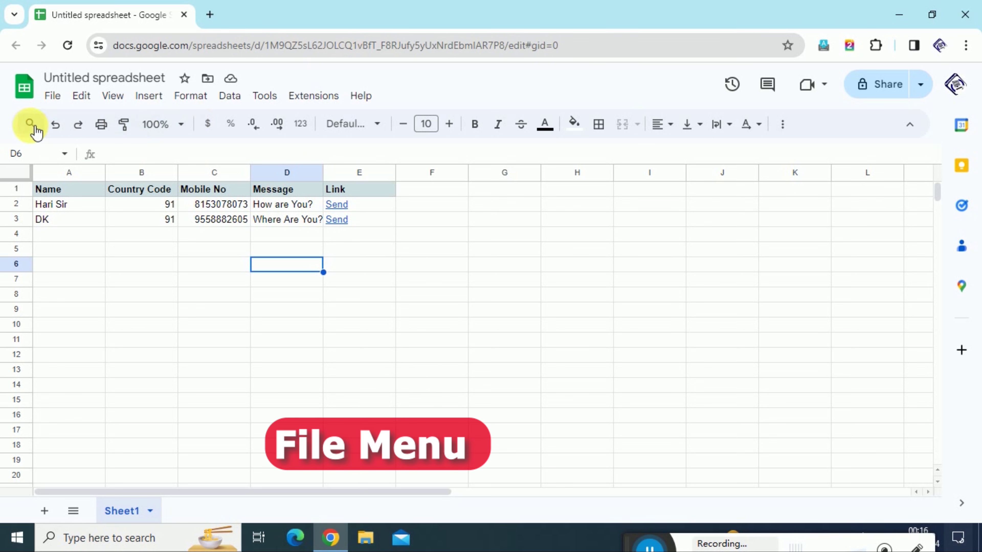
{"action": "left_click", "coordinate": [53, 97]}
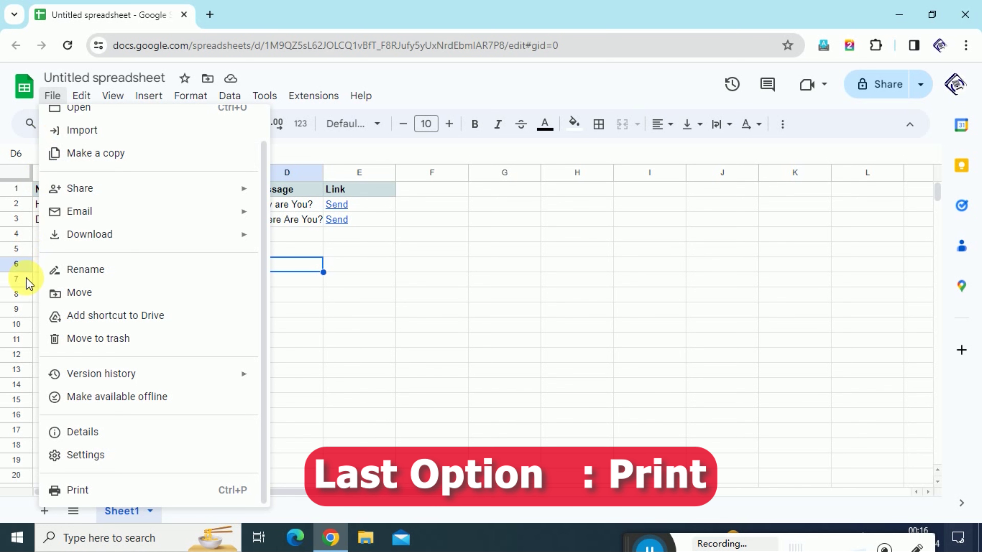
{"action": "left_click", "coordinate": [134, 489]}
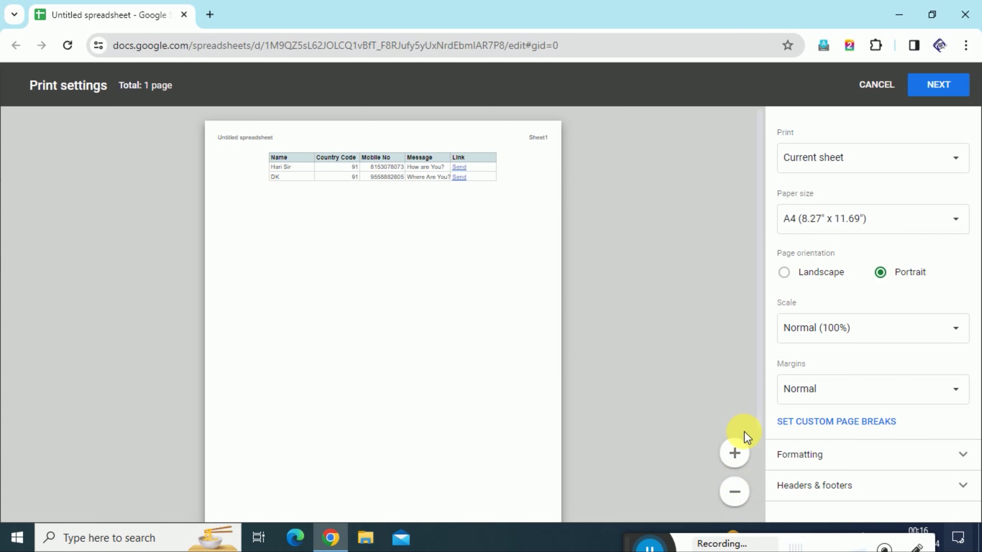
{"action": "left_click", "coordinate": [734, 453]}
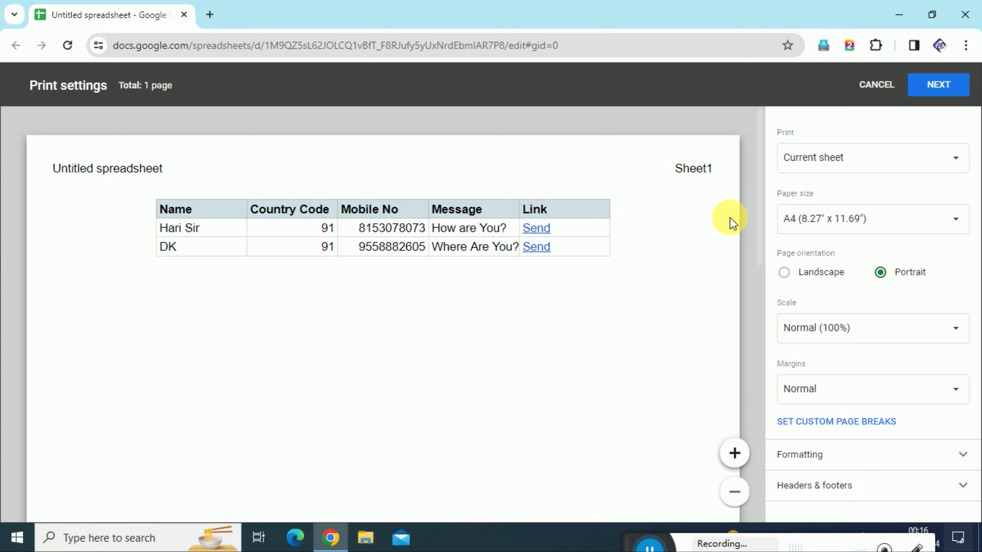
Step: Change the print range to Selected cells (D6) and switch it back to Current sheet
{"action": "left_click", "coordinate": [785, 171]}
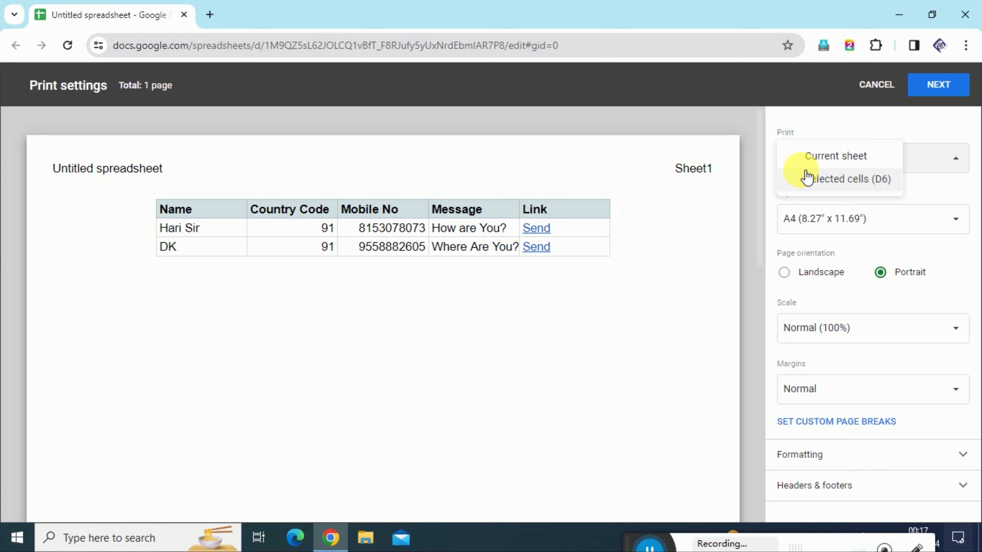
{"action": "left_click", "coordinate": [808, 178]}
{"action": "left_click", "coordinate": [806, 160]}
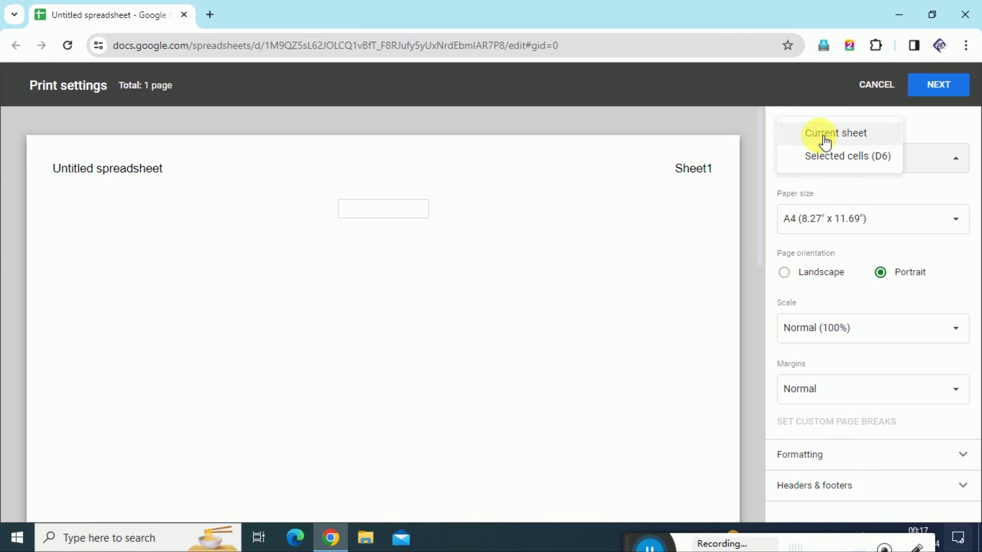
{"action": "left_click", "coordinate": [825, 142]}
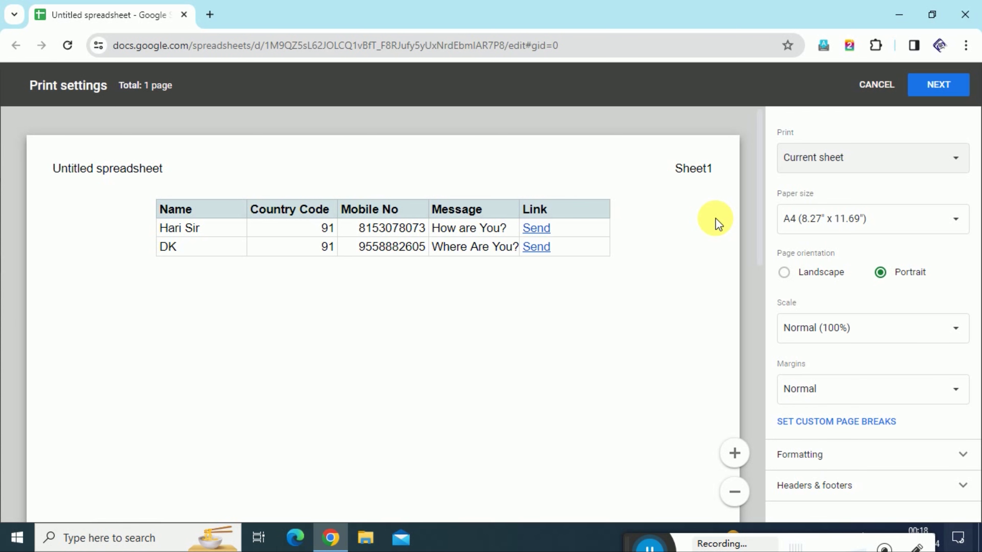
Step: Change the paper size to A3 (11.69" x 16.54") and set it back to A4 (8.27" x 11.69")
{"action": "double_click", "coordinate": [901, 216]}
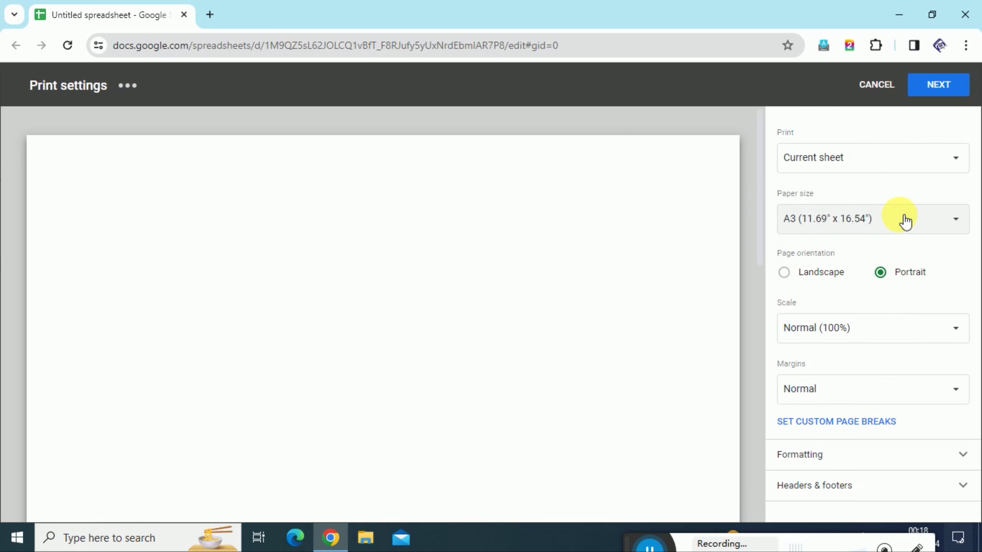
{"action": "left_click", "coordinate": [905, 221]}
{"action": "left_click", "coordinate": [903, 241]}
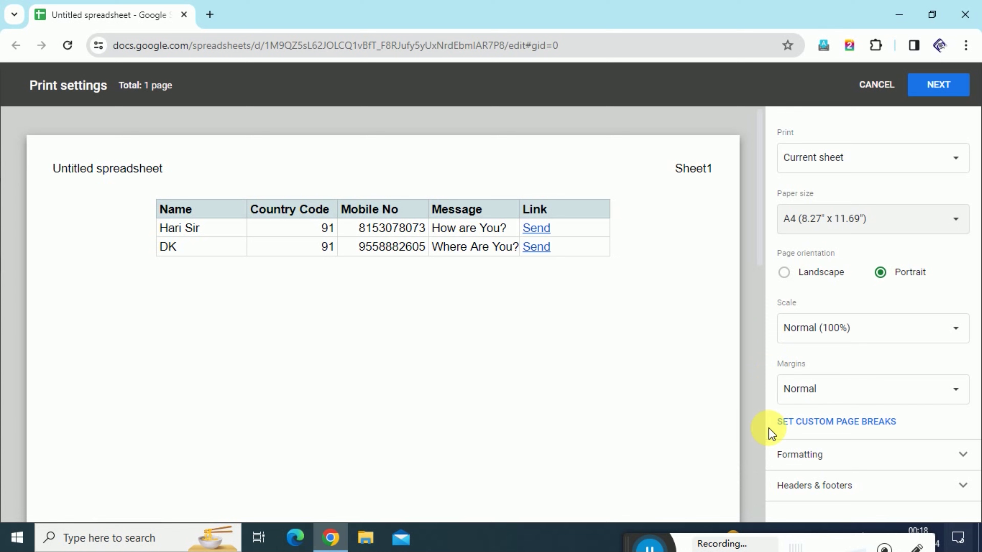
Step: Preview the sheet in Landscape orientation and set the page orientation back to Portrait
{"action": "left_click", "coordinate": [742, 486]}
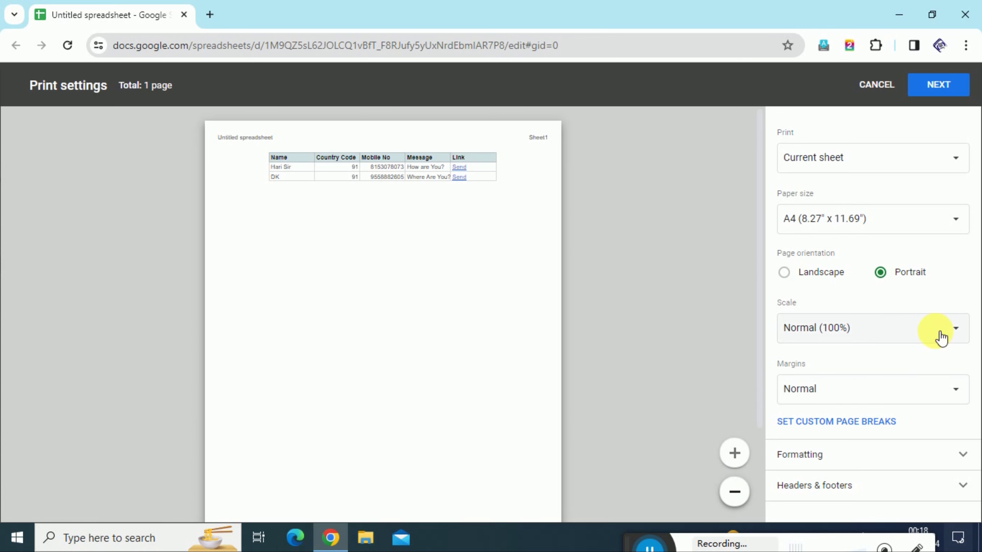
{"action": "left_click", "coordinate": [806, 273]}
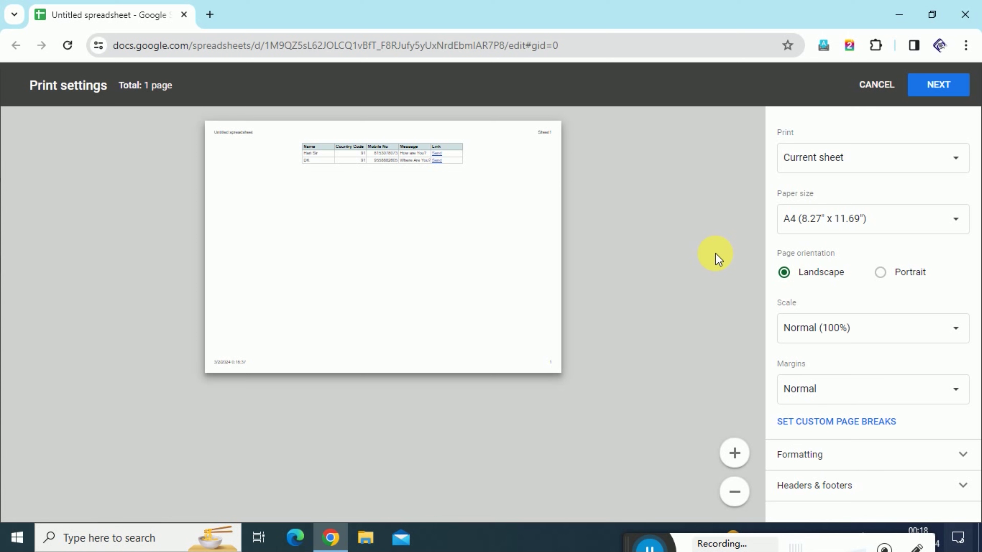
{"action": "left_click", "coordinate": [923, 274]}
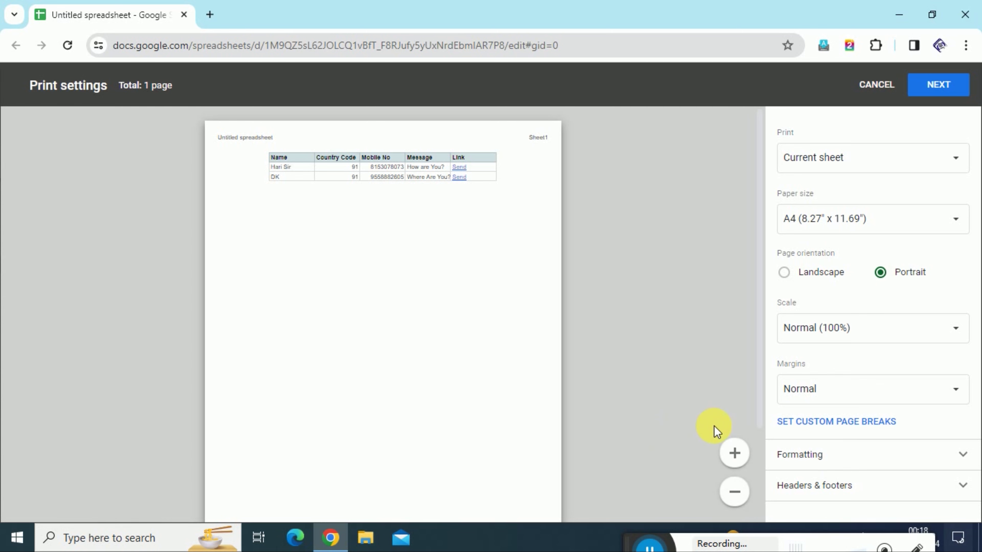
Step: Try the Fit to width, Fit to height and Fit to page options for the print scale
{"action": "left_click", "coordinate": [730, 452]}
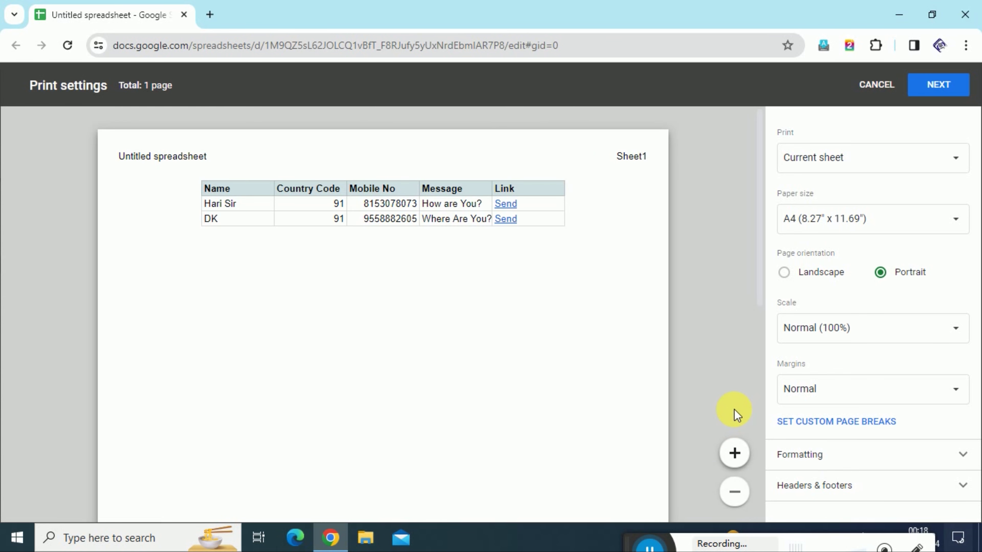
{"action": "left_click", "coordinate": [867, 333]}
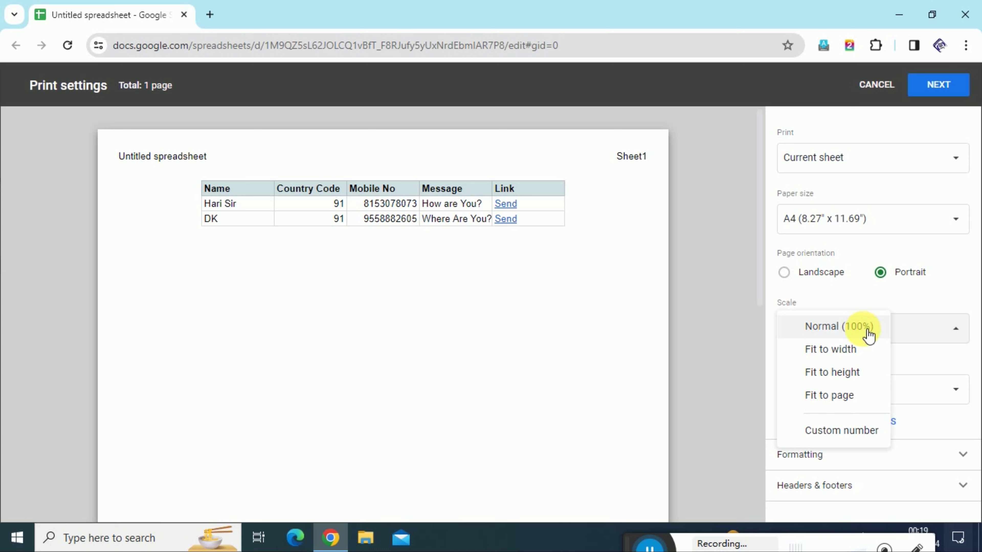
{"action": "left_click", "coordinate": [856, 358]}
{"action": "left_click", "coordinate": [857, 332]}
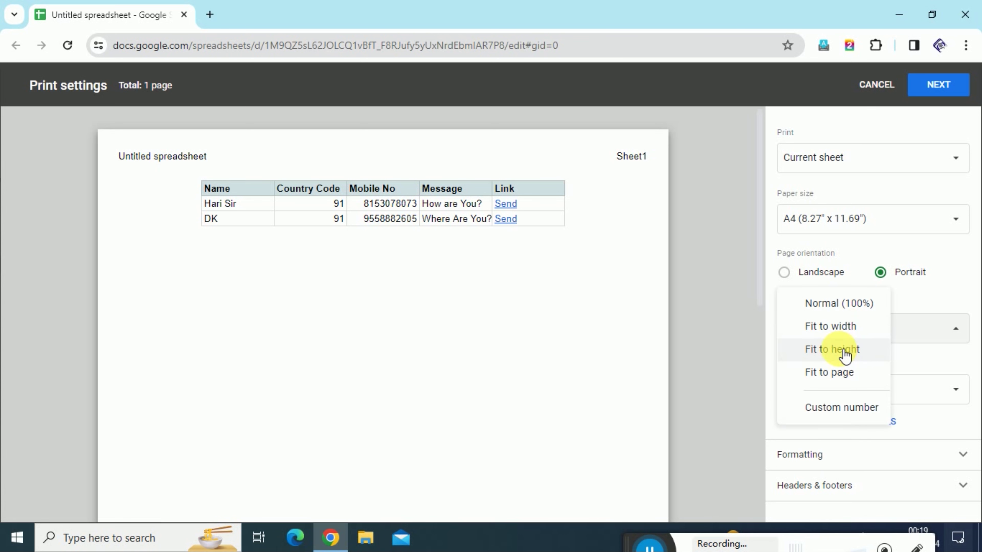
{"action": "left_click", "coordinate": [845, 353]}
{"action": "left_click", "coordinate": [851, 334]}
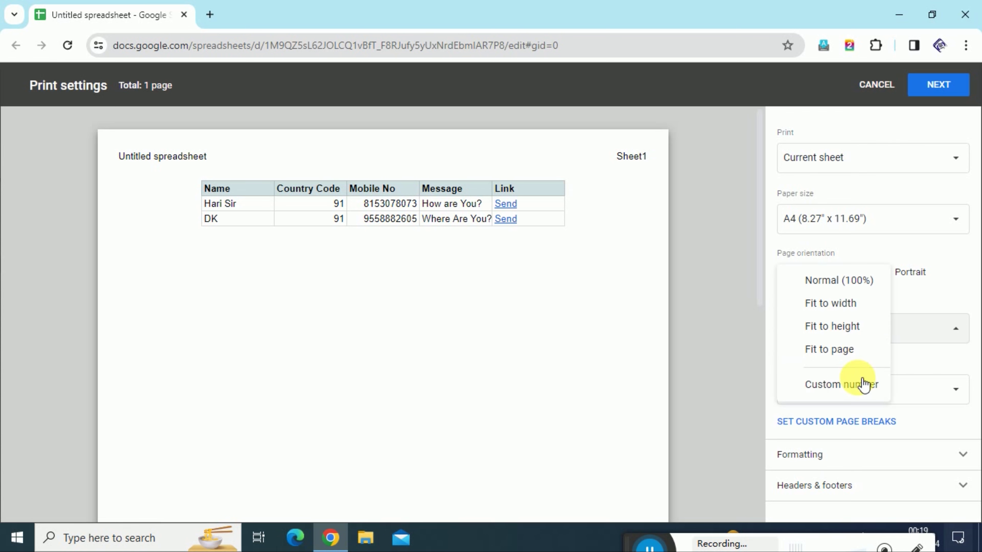
{"action": "left_click", "coordinate": [842, 354]}
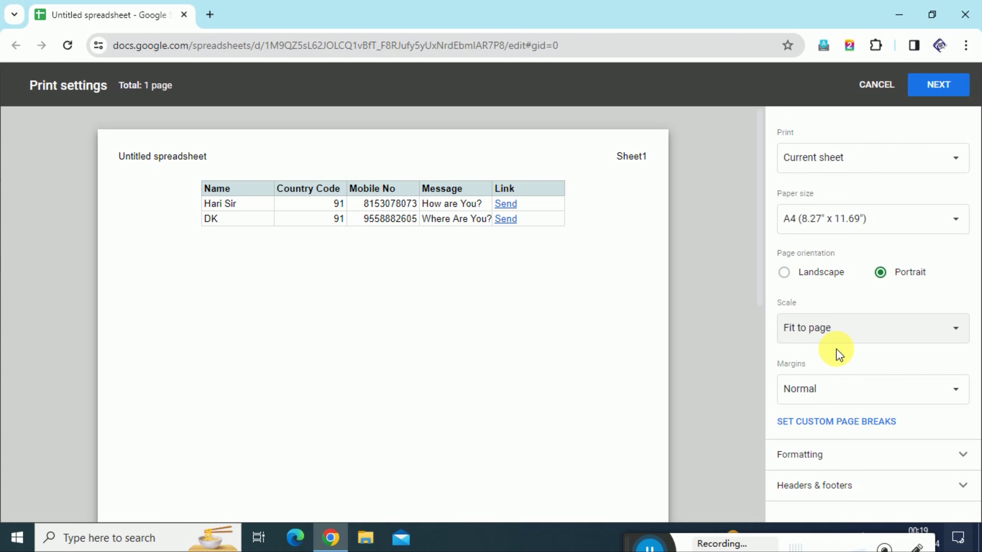
Step: Switch the print scale to Custom number and set it back to Normal (100%)
{"action": "left_click", "coordinate": [870, 342]}
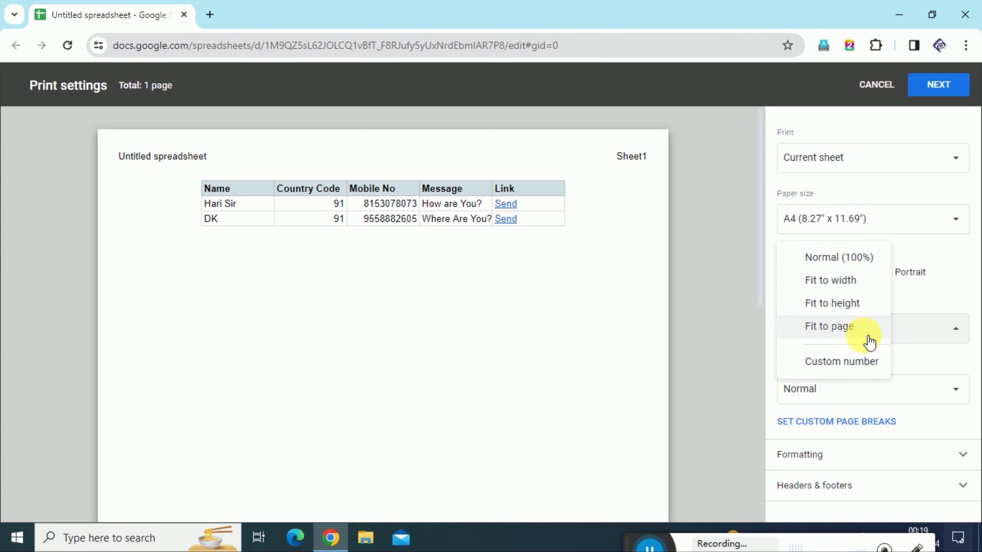
{"action": "left_click", "coordinate": [862, 364]}
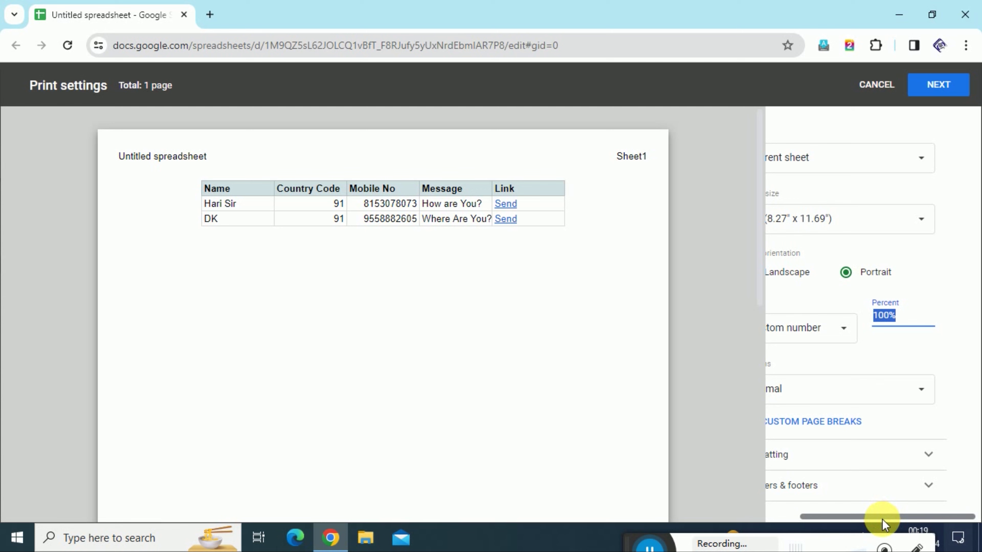
{"action": "left_click_drag", "start_coordinate": [882, 519], "coordinate": [833, 515]}
{"action": "left_click", "coordinate": [878, 328]}
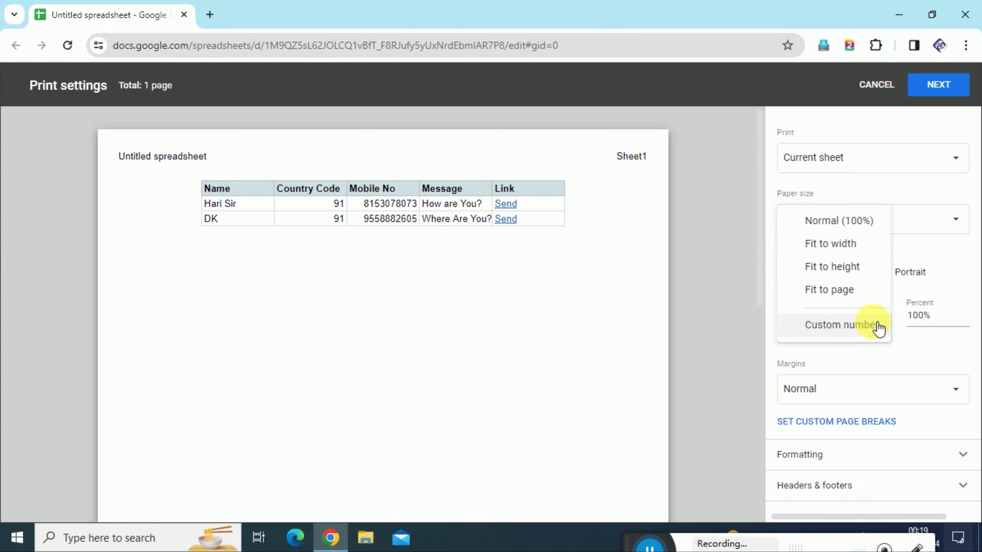
{"action": "left_click", "coordinate": [849, 220]}
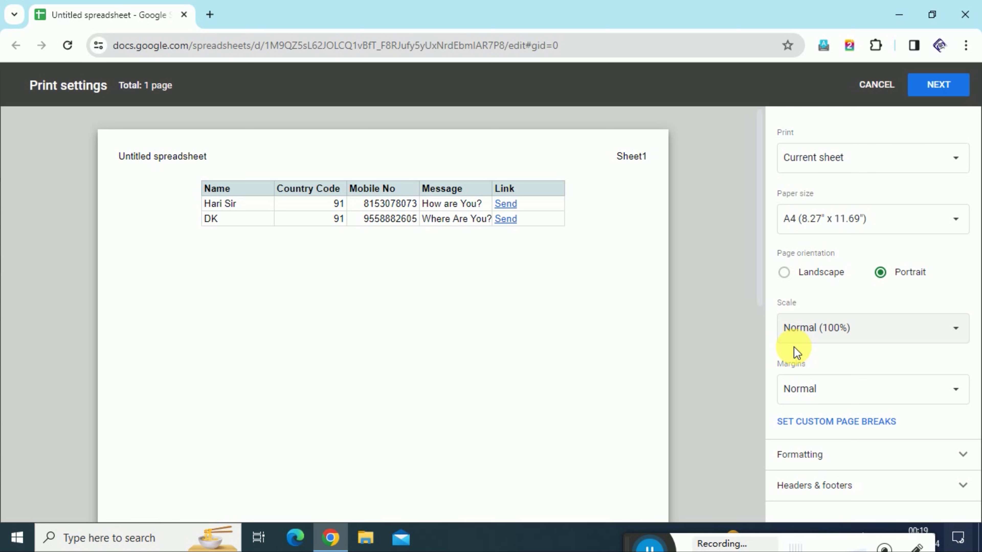
Step: Try Narrow page margins and switch the margins to Custom numbers
{"action": "left_click", "coordinate": [887, 402]}
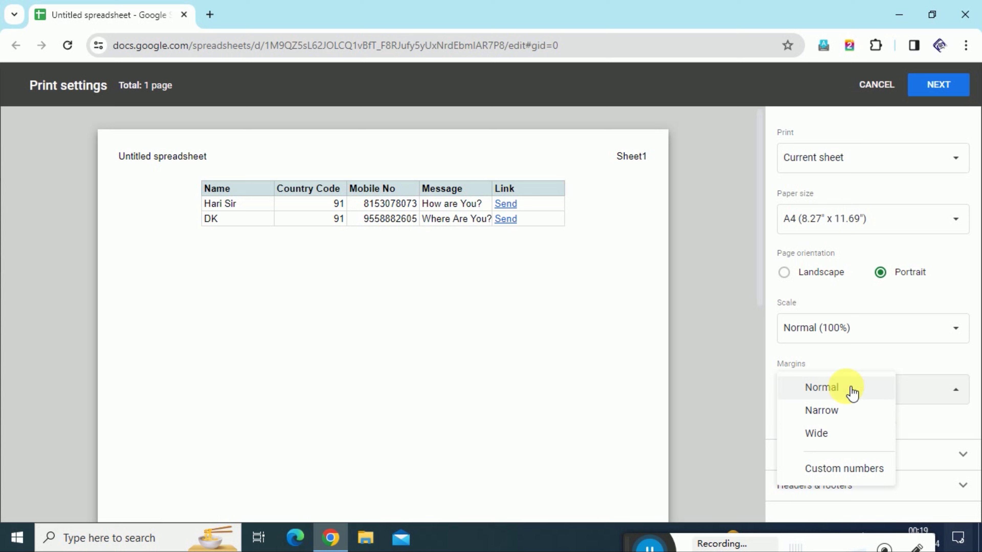
{"action": "left_click", "coordinate": [845, 412]}
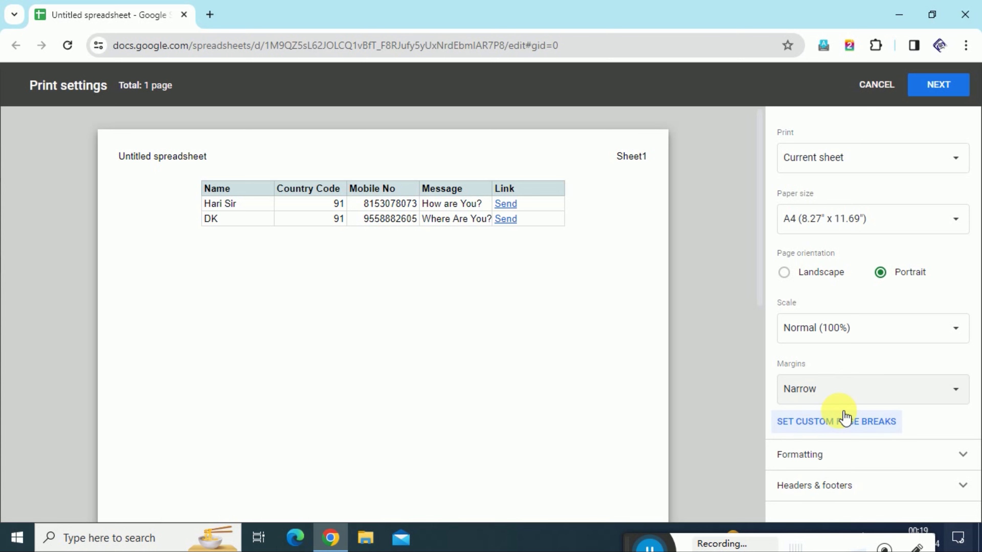
{"action": "left_click", "coordinate": [842, 390]}
{"action": "left_click", "coordinate": [835, 445]}
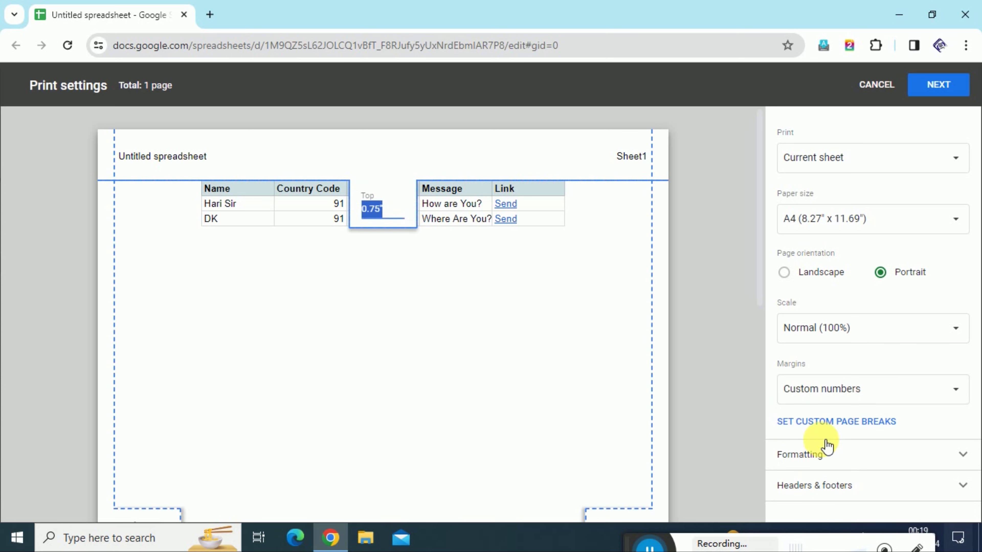
Step: Widen the custom left margin on the page preview and restore the Normal margins
{"action": "scroll", "coordinate": [347, 228], "scroll_direction": "down", "scroll_amount": 3}
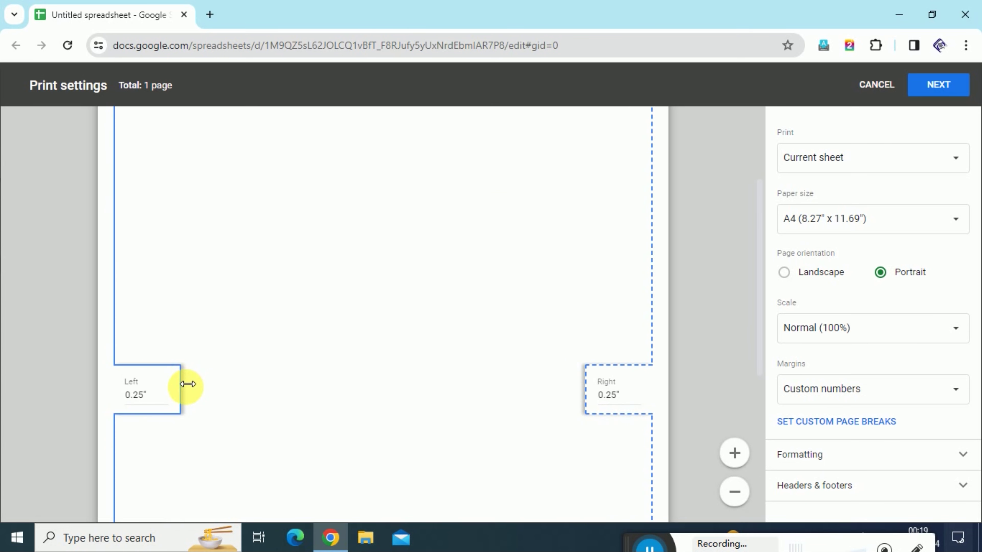
{"action": "left_click_drag", "start_coordinate": [187, 391], "coordinate": [219, 386]}
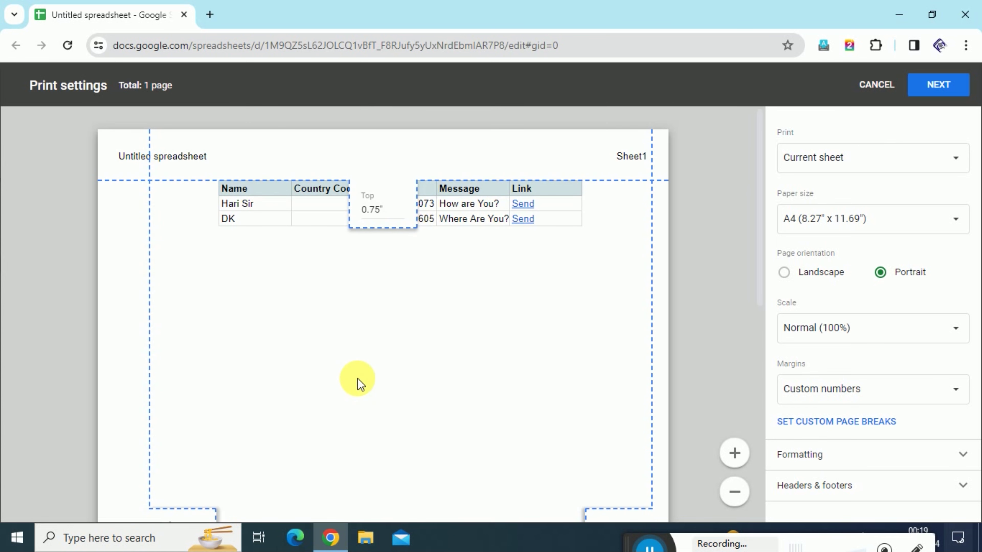
{"action": "left_click", "coordinate": [929, 393]}
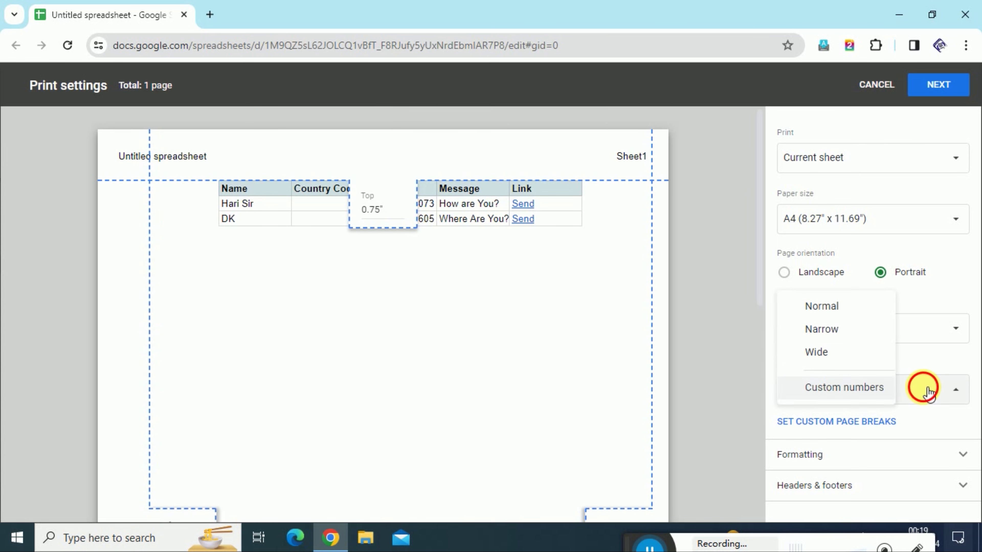
{"action": "left_click", "coordinate": [836, 314]}
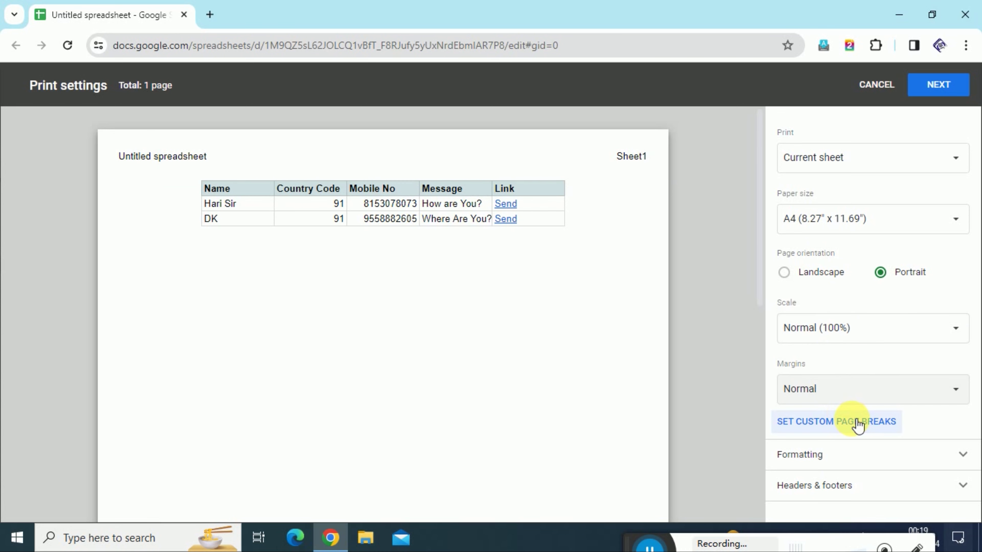
Step: Expand the Formatting options of the print settings and check the sheet in the page preview
{"action": "left_click", "coordinate": [879, 465]}
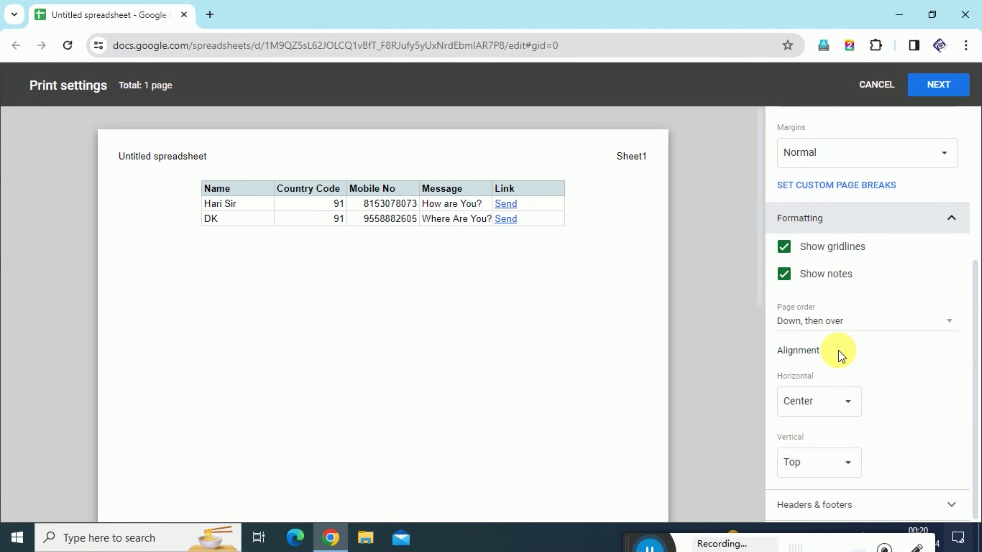
{"action": "left_click", "coordinate": [735, 453]}
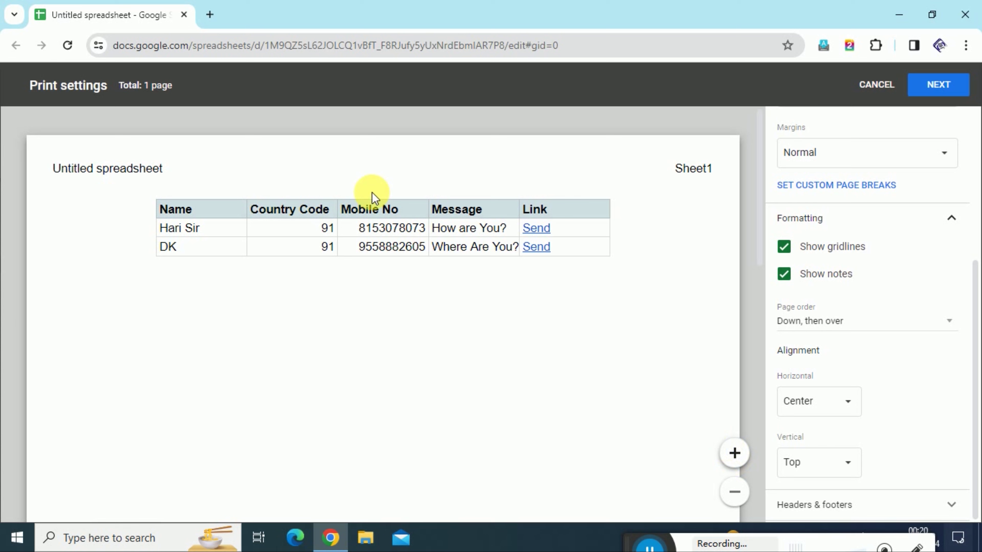
{"action": "scroll", "coordinate": [247, 199], "scroll_direction": "down", "scroll_amount": 2}
{"action": "scroll", "coordinate": [259, 177], "scroll_direction": "up", "scroll_amount": 2}
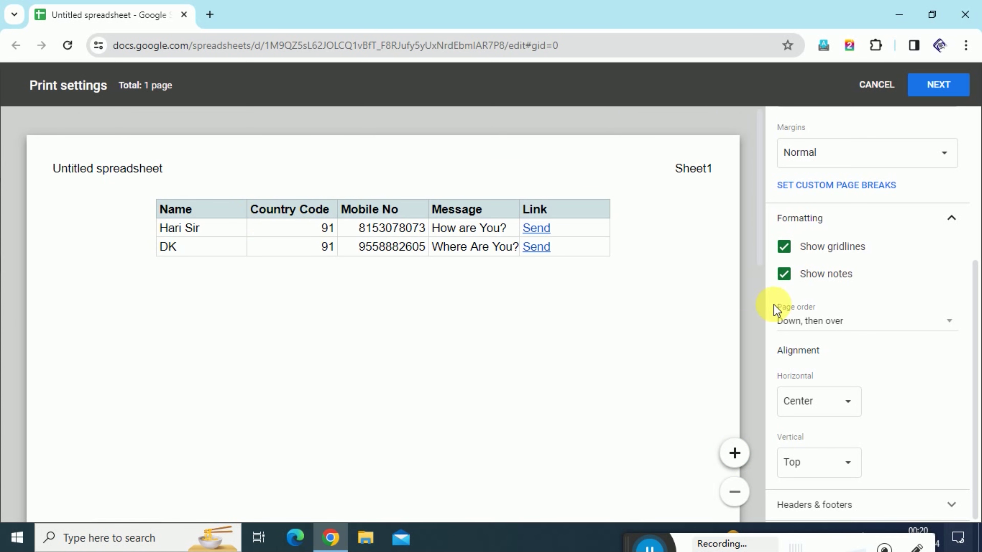
Step: Turn Show gridlines off and back on, and do the same with Show notes
{"action": "left_click", "coordinate": [806, 255]}
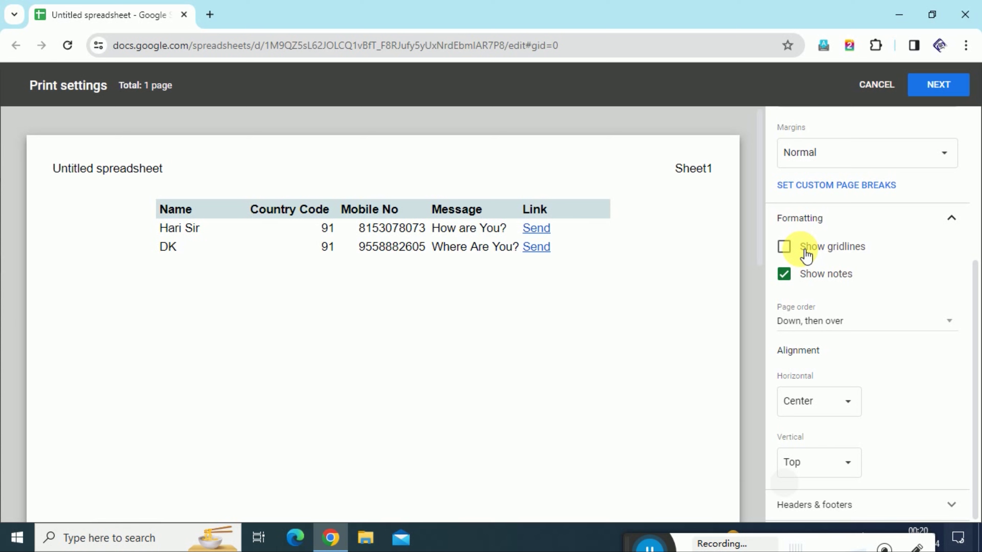
{"action": "left_click", "coordinate": [806, 255]}
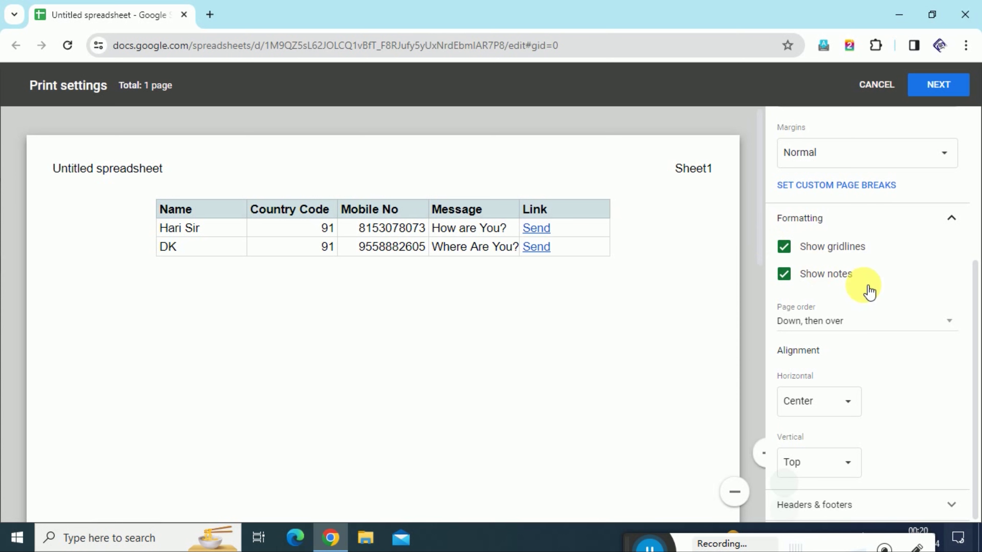
{"action": "left_click", "coordinate": [800, 282]}
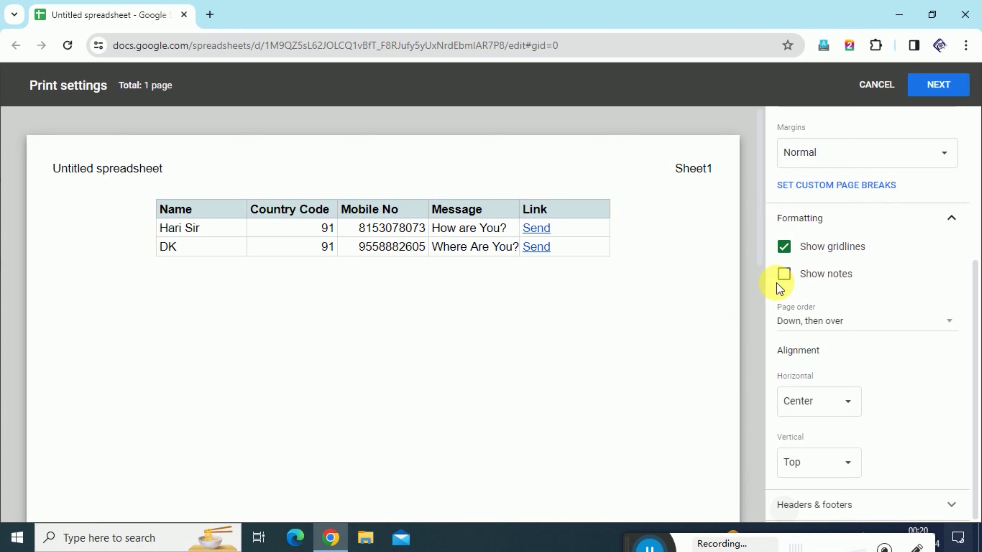
{"action": "left_click", "coordinate": [784, 274]}
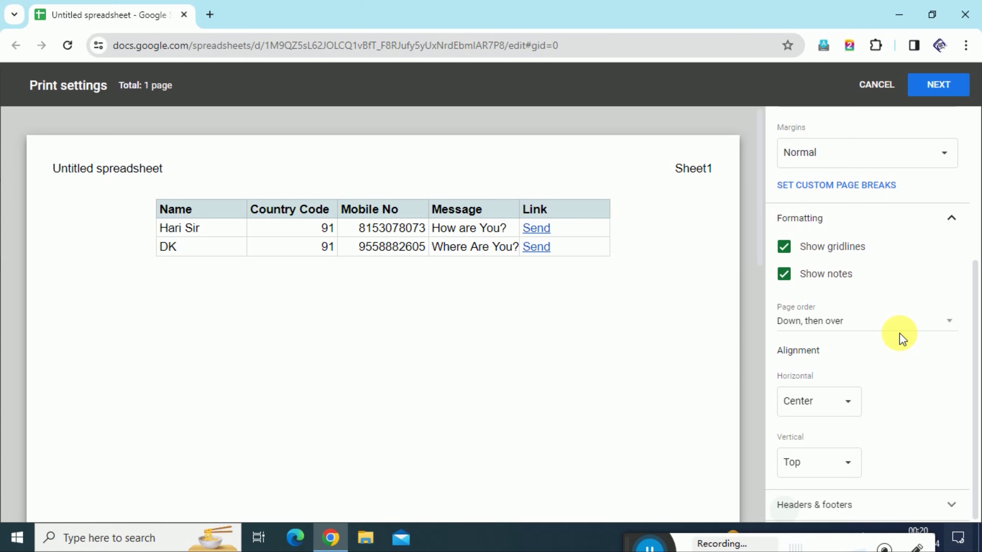
Step: Set the page order of the printout to Over, then down
{"action": "left_click", "coordinate": [904, 327]}
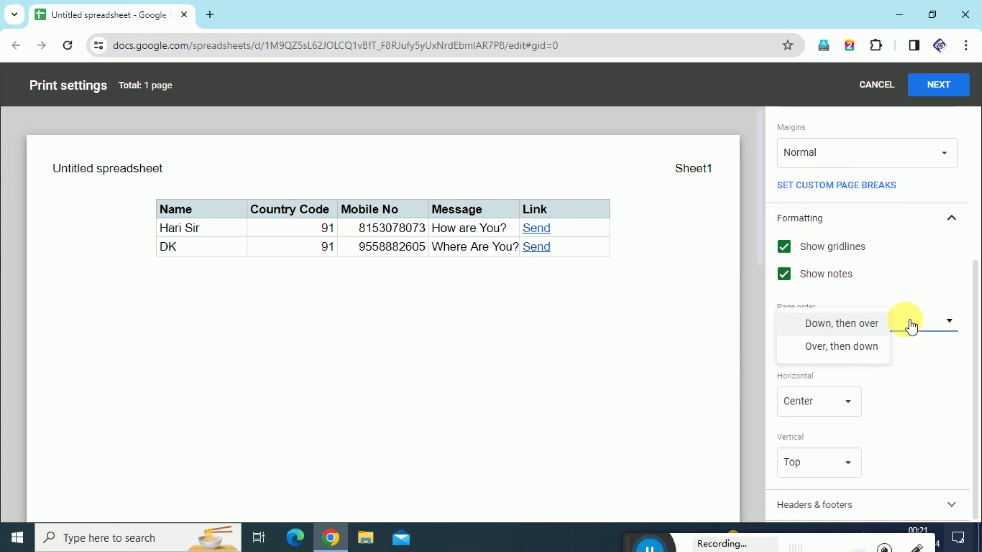
{"action": "left_click", "coordinate": [861, 348]}
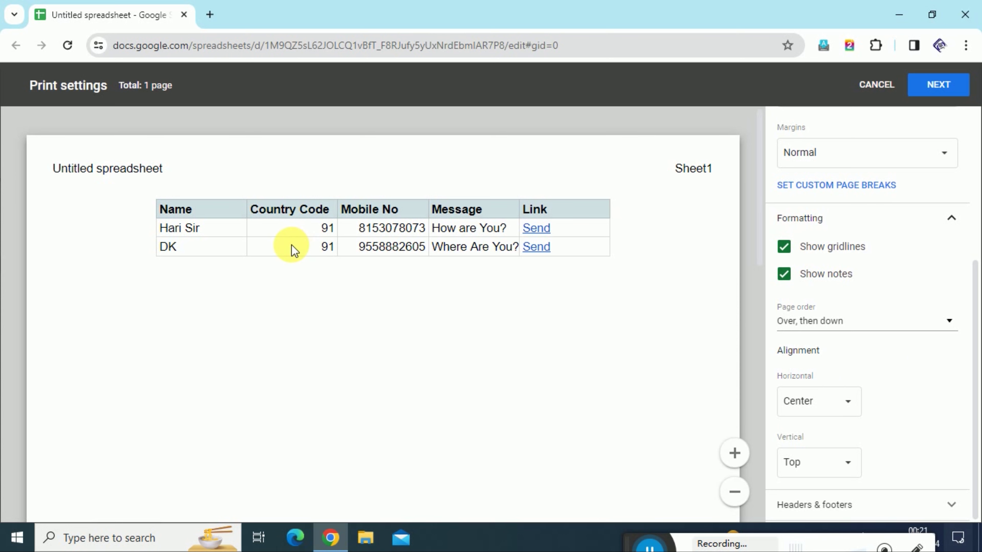
Step: Try Left and Right for the horizontal alignment of the sheet on the page and restore Center
{"action": "left_click", "coordinate": [854, 403]}
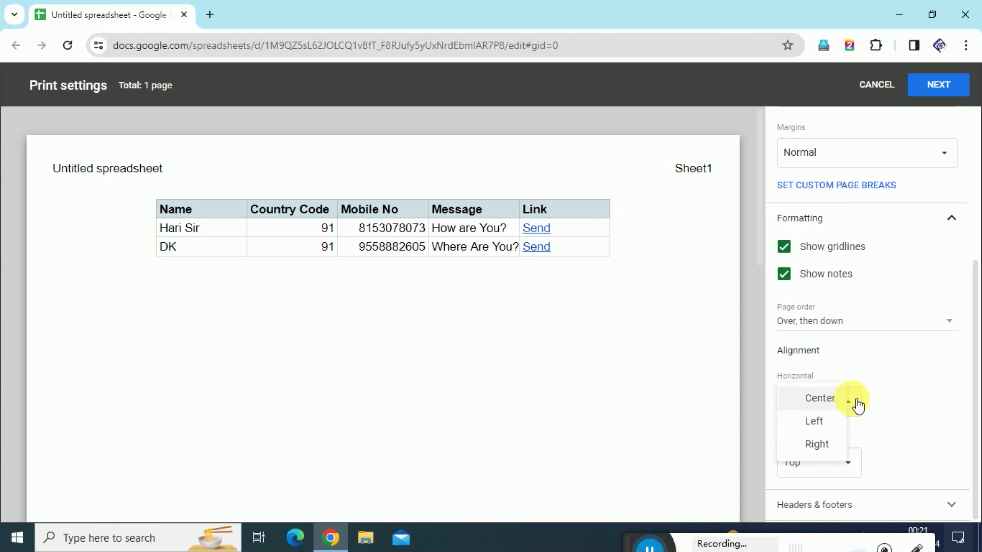
{"action": "left_click", "coordinate": [812, 423]}
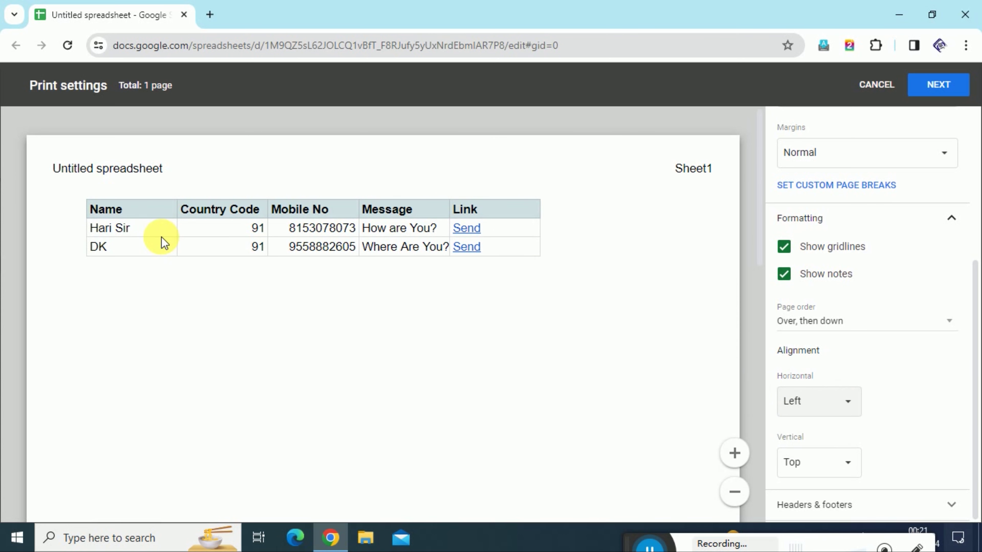
{"action": "left_click", "coordinate": [802, 406]}
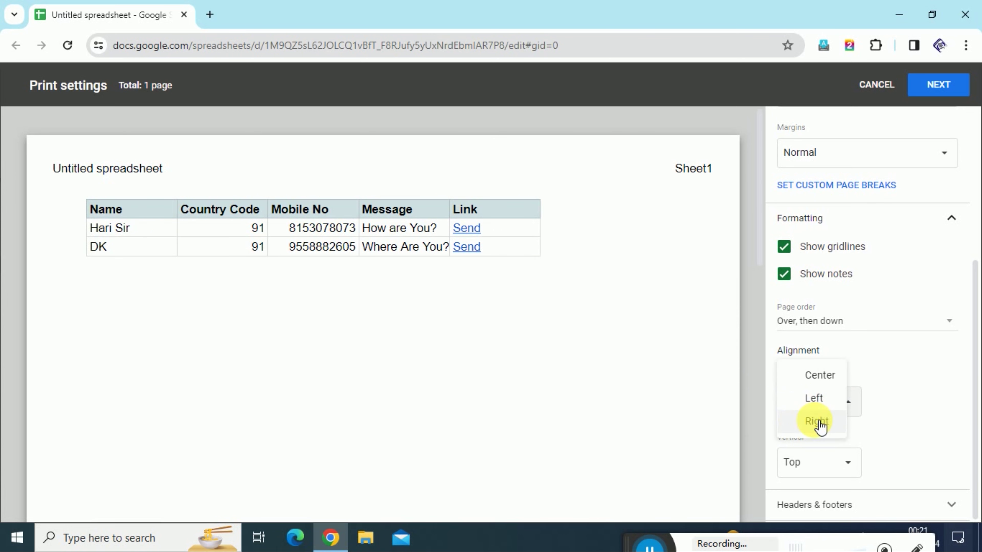
{"action": "left_click", "coordinate": [816, 425]}
{"action": "left_click", "coordinate": [815, 405]}
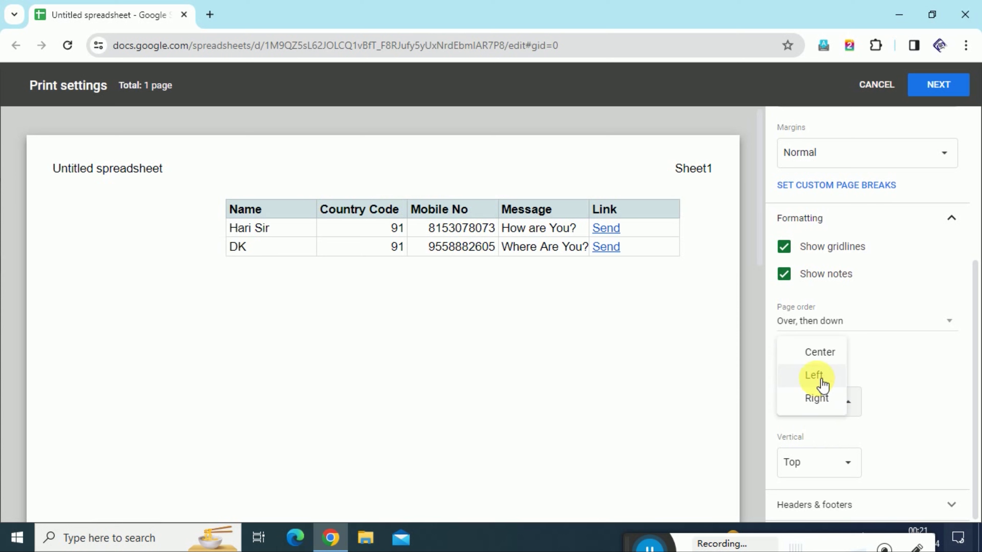
{"action": "left_click", "coordinate": [821, 352]}
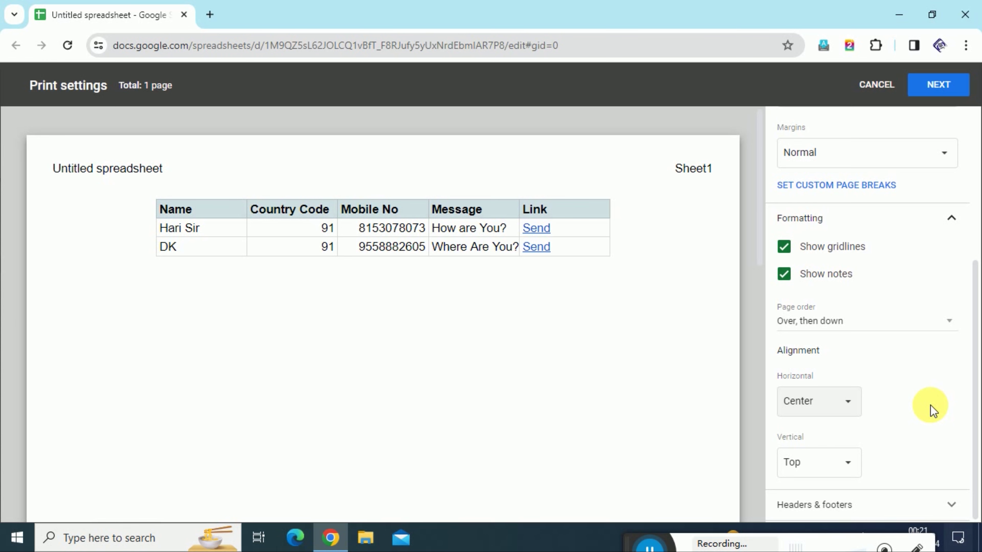
Step: Set the vertical alignment to Bottom and check the table's position on the whole page in the preview
{"action": "left_click", "coordinate": [820, 464]}
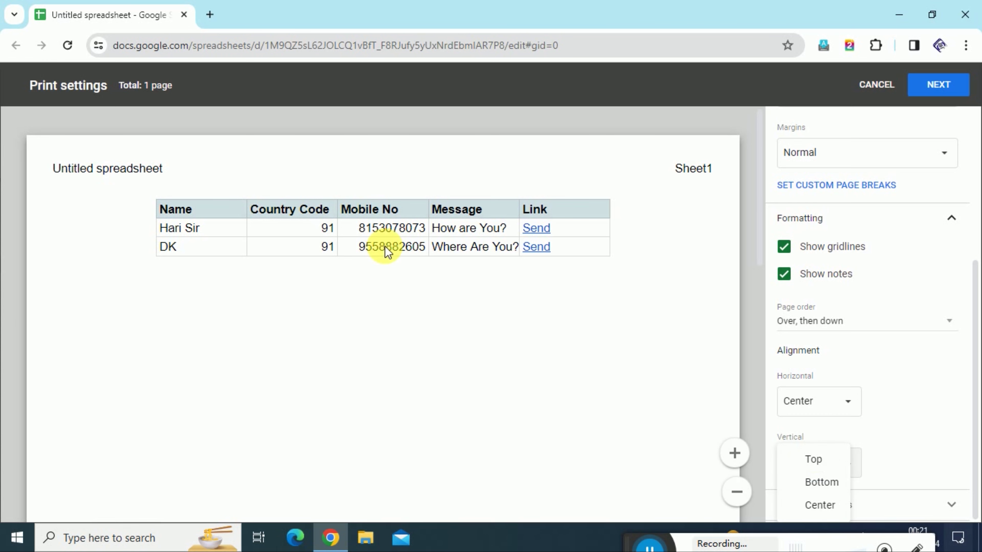
{"action": "scroll", "coordinate": [371, 240], "scroll_direction": "down", "scroll_amount": 5}
{"action": "left_click", "coordinate": [732, 492]}
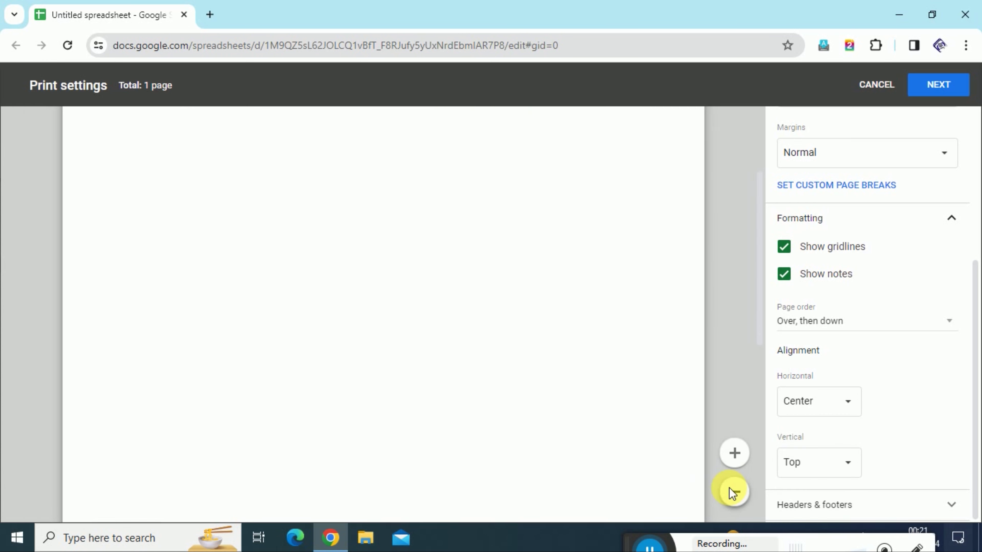
{"action": "left_click", "coordinate": [730, 488]}
{"action": "left_click", "coordinate": [729, 488]}
{"action": "left_click", "coordinate": [730, 488]}
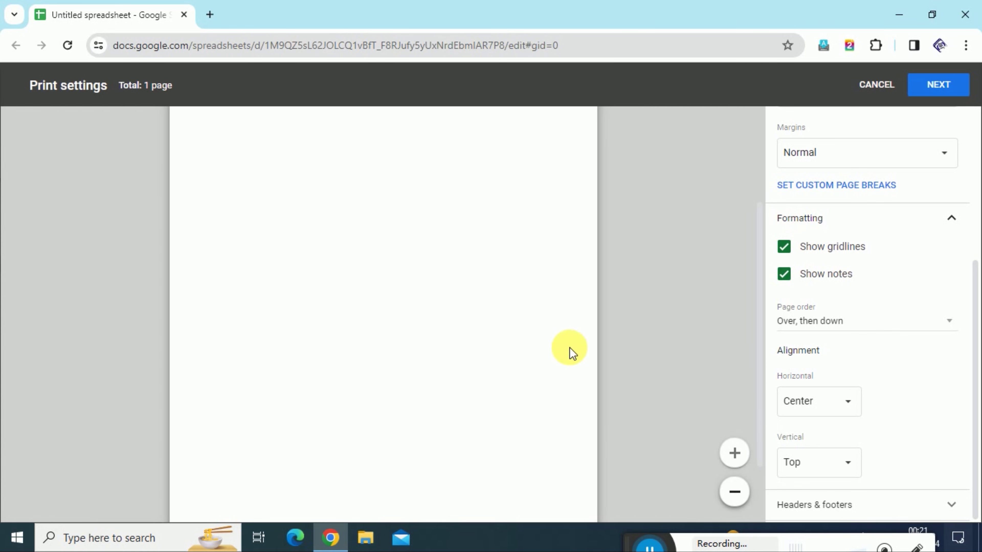
{"action": "scroll", "coordinate": [553, 336], "scroll_direction": "up", "scroll_amount": 5}
{"action": "scroll", "coordinate": [553, 336], "scroll_direction": "down", "scroll_amount": 5}
{"action": "scroll", "coordinate": [619, 340], "scroll_direction": "up", "scroll_amount": 5}
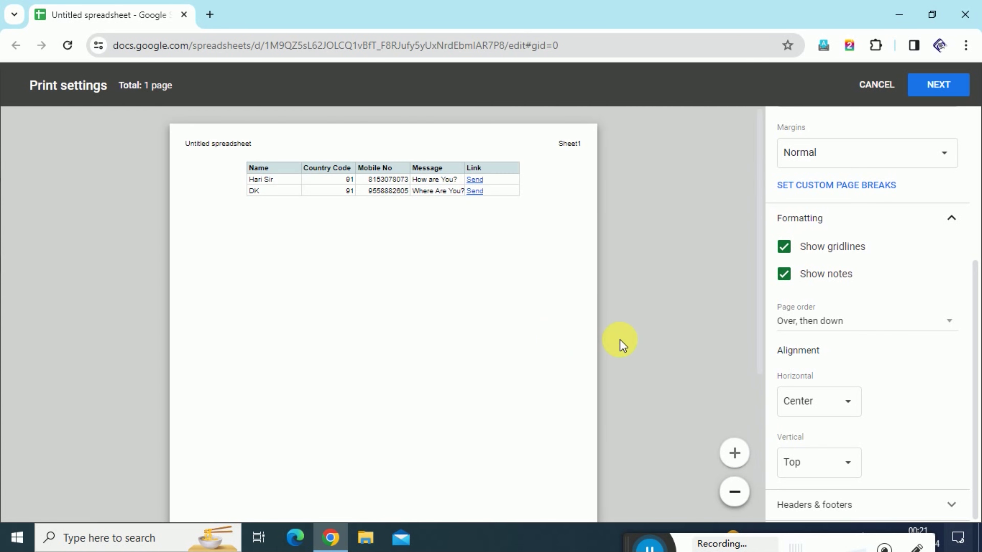
{"action": "left_click", "coordinate": [824, 468]}
{"action": "left_click", "coordinate": [826, 484]}
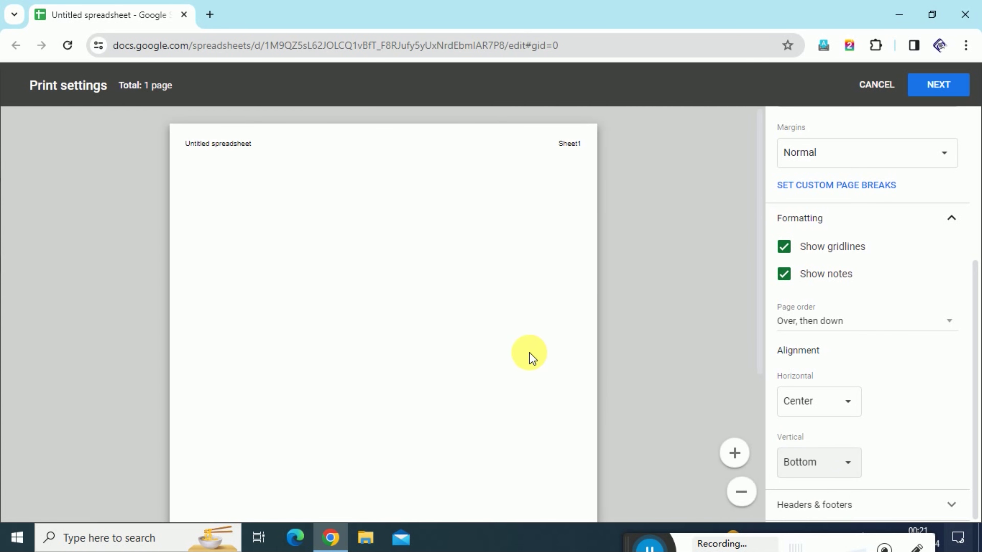
{"action": "scroll", "coordinate": [534, 348], "scroll_direction": "down", "scroll_amount": 4}
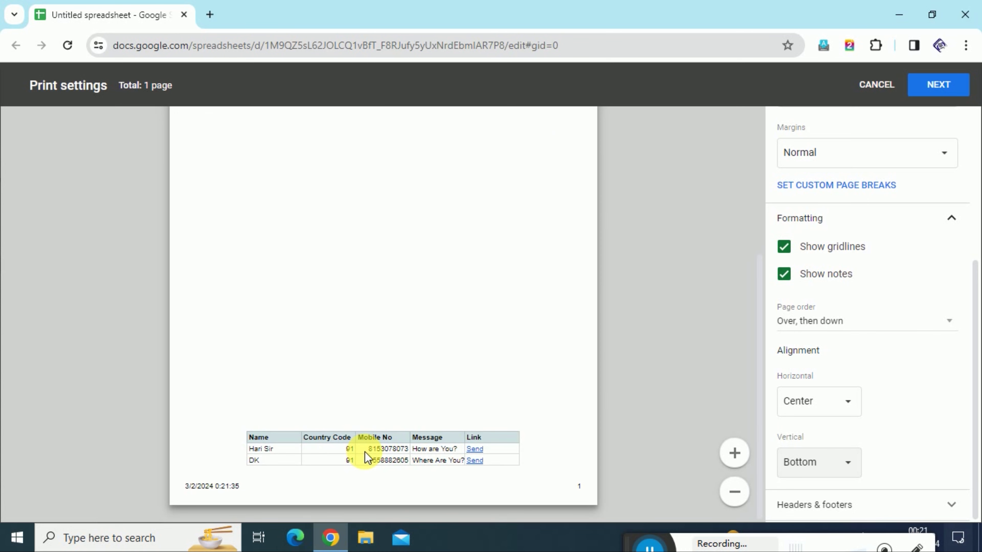
Step: Try Center for the vertical alignment of the sheet and restore Top
{"action": "left_click", "coordinate": [806, 462]}
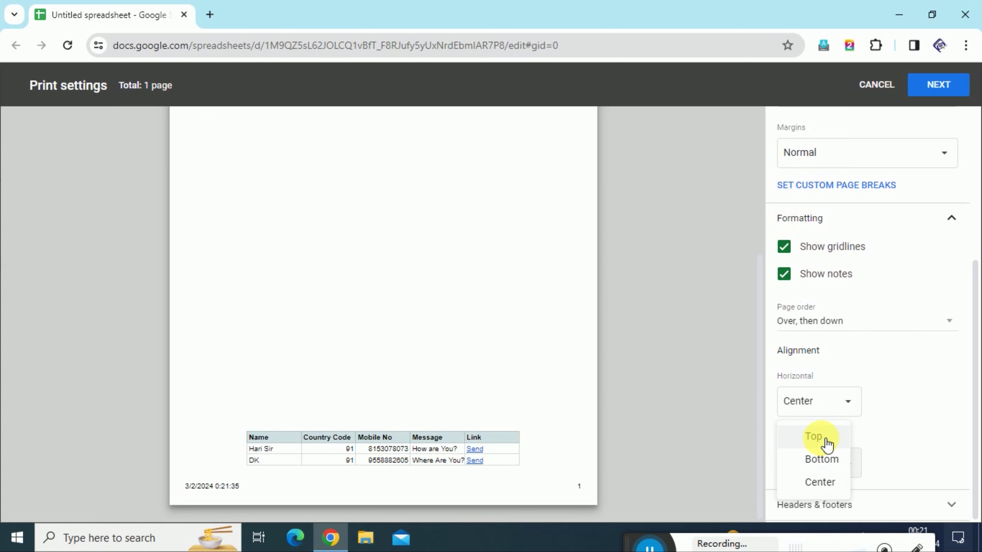
{"action": "left_click", "coordinate": [817, 482]}
{"action": "scroll", "coordinate": [627, 377], "scroll_direction": "up", "scroll_amount": 4}
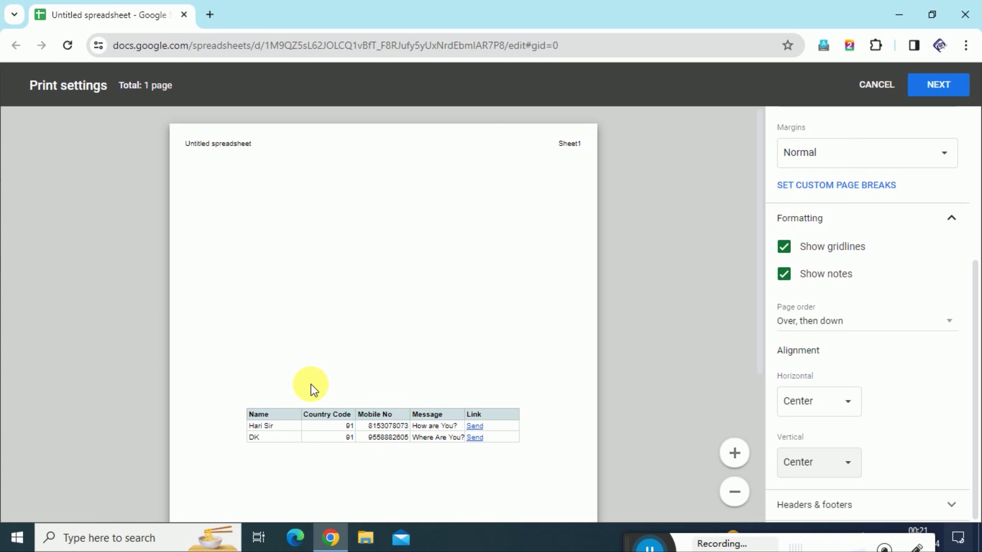
{"action": "left_click", "coordinate": [847, 462]}
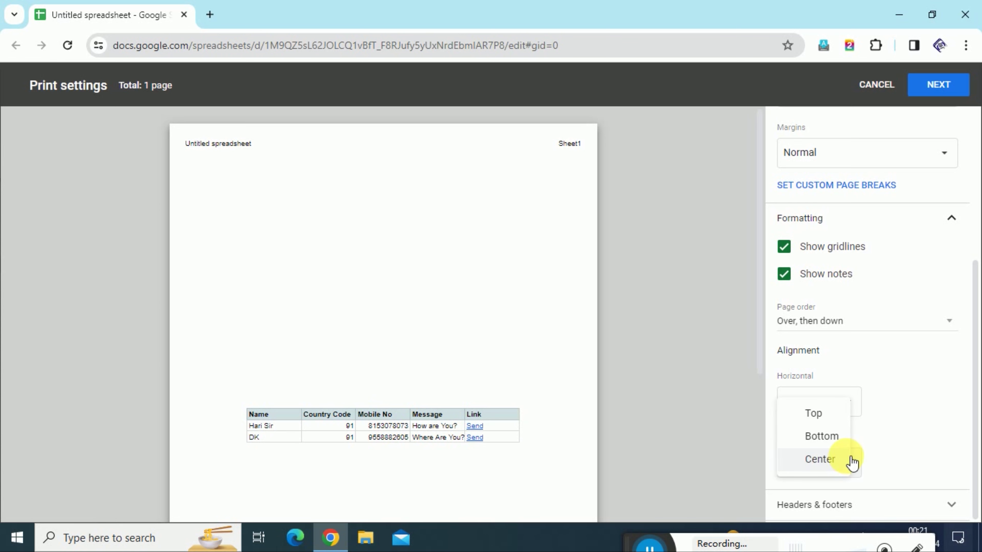
{"action": "left_click", "coordinate": [838, 418]}
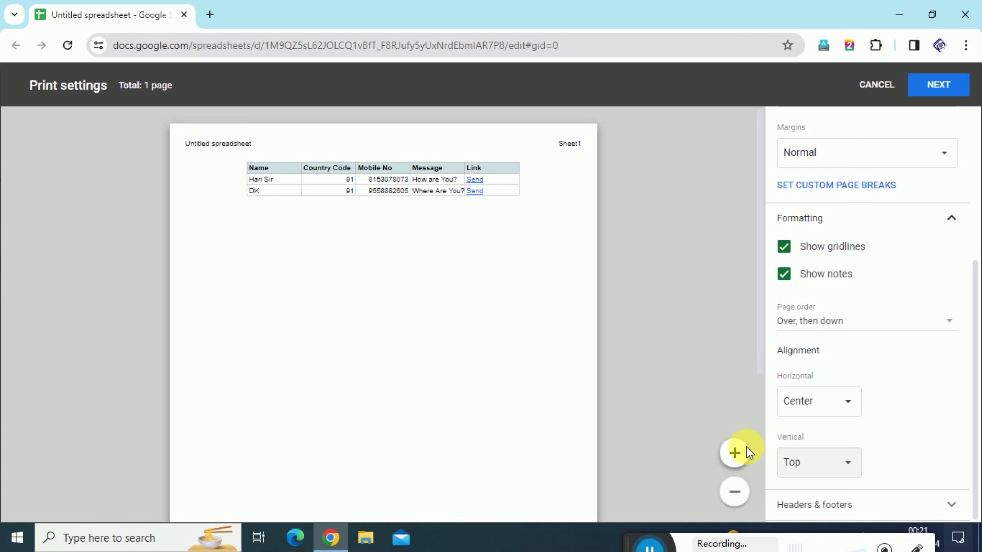
{"action": "left_click", "coordinate": [734, 453]}
{"action": "left_click", "coordinate": [734, 453]}
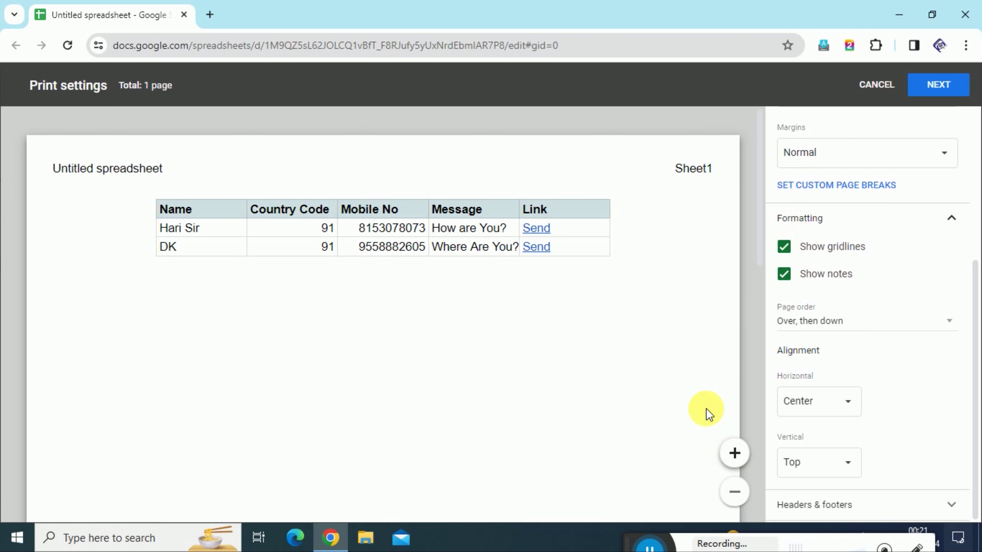
Step: Collapse the Formatting options, expand Headers & footers, and check the page footer in the preview
{"action": "left_click", "coordinate": [955, 216]}
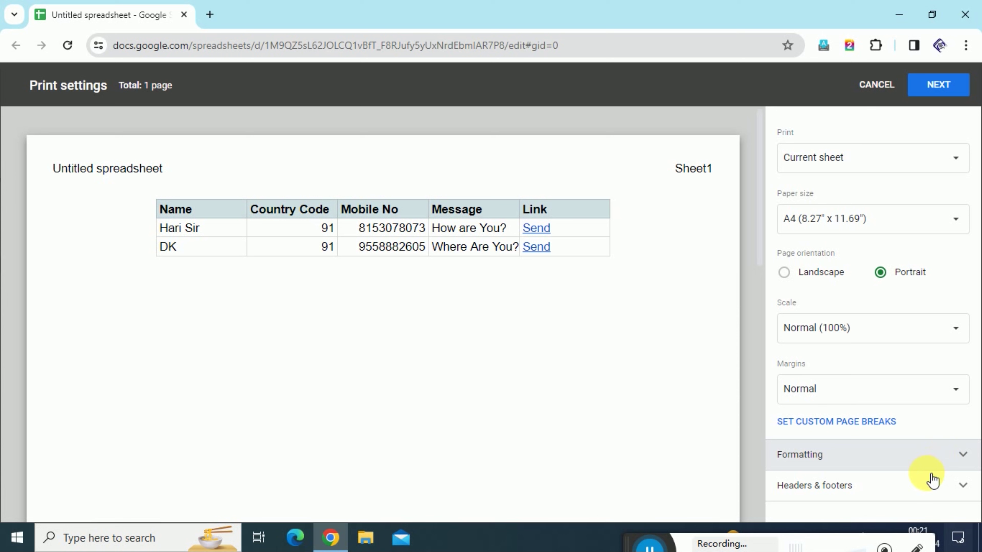
{"action": "left_click", "coordinate": [930, 488]}
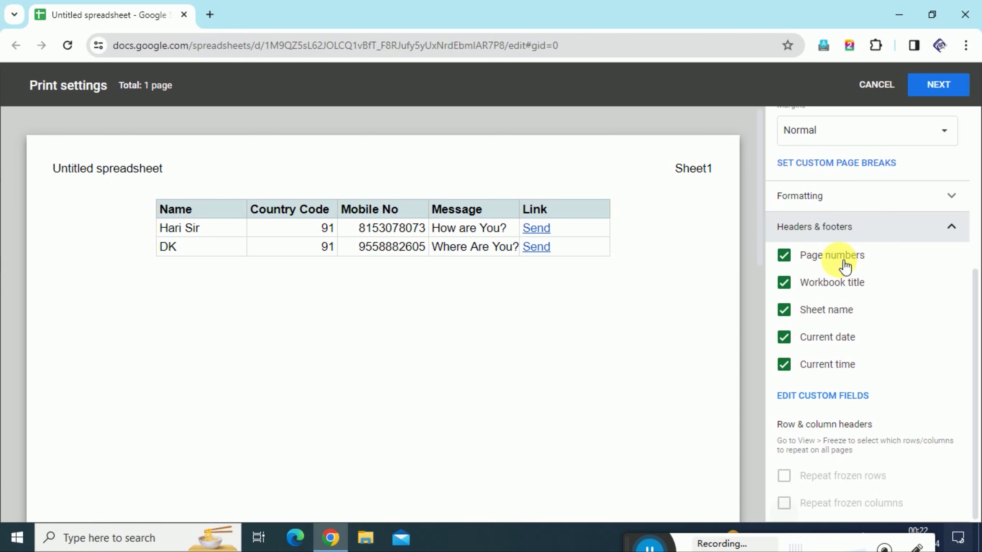
{"action": "scroll", "coordinate": [603, 257], "scroll_direction": "down", "scroll_amount": 10}
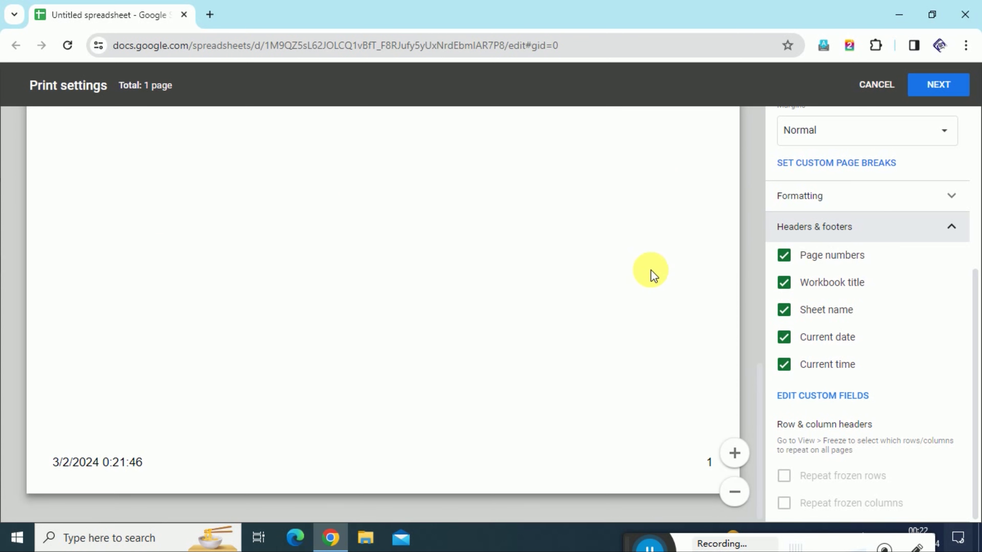
Step: Turn Page numbers off and back on, and do the same with Workbook title
{"action": "left_click", "coordinate": [851, 258]}
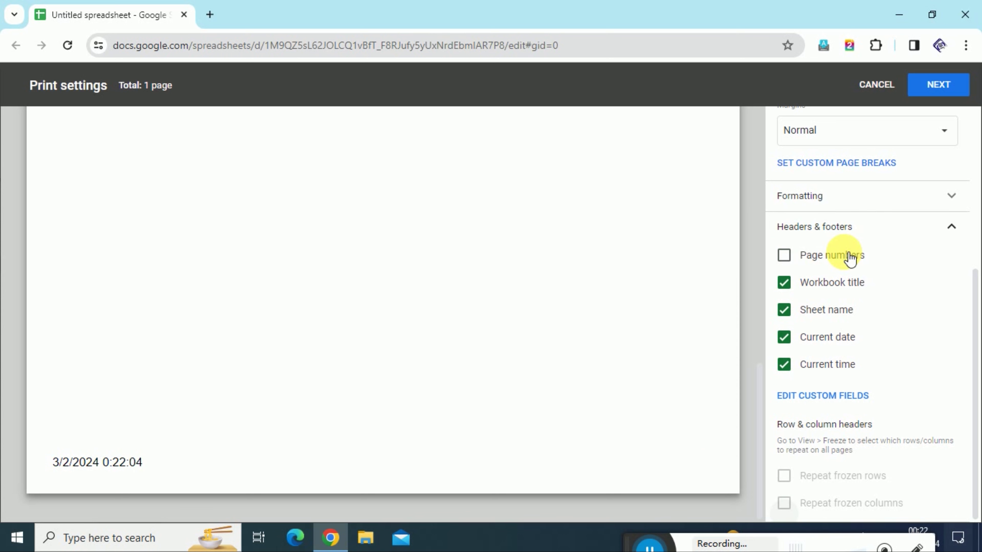
{"action": "left_click", "coordinate": [851, 258]}
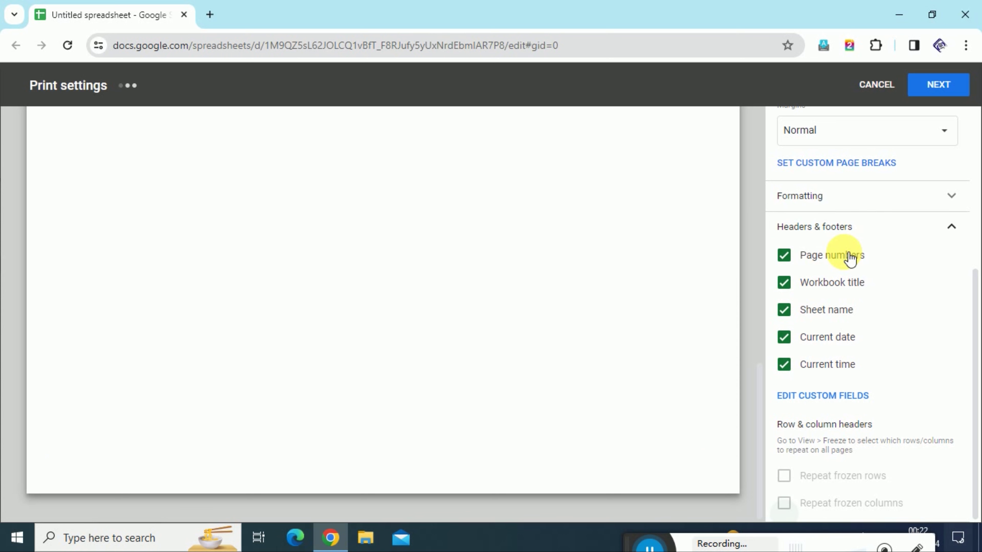
{"action": "left_click", "coordinate": [831, 288]}
{"action": "left_click", "coordinate": [832, 288]}
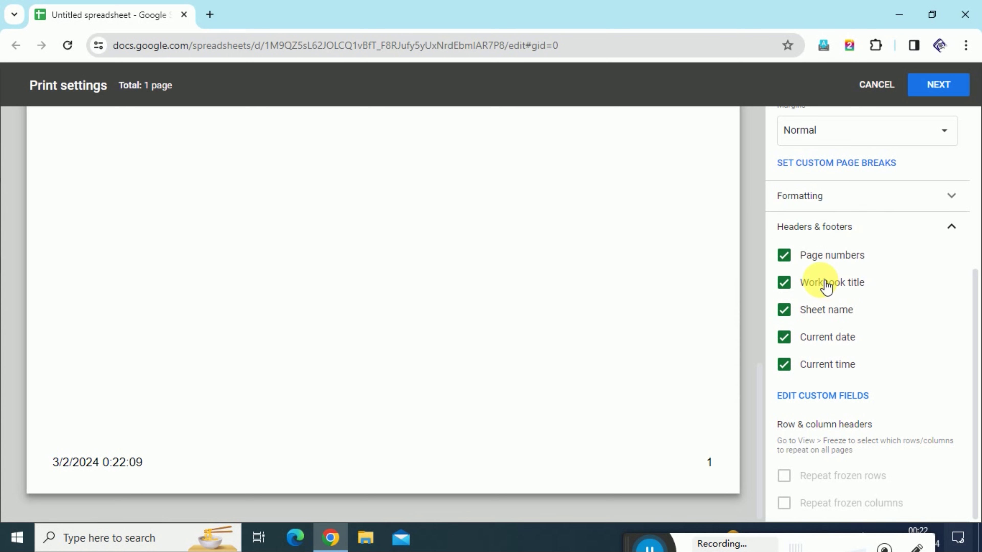
Step: Check the page header while turning Workbook title and Sheet name off and back on
{"action": "scroll", "coordinate": [495, 241], "scroll_direction": "up", "scroll_amount": 10}
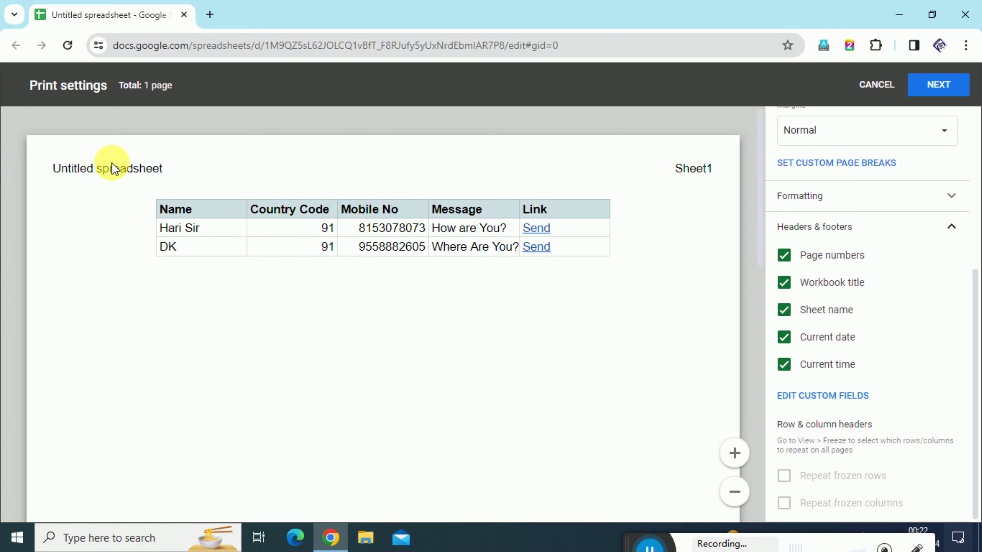
{"action": "left_click", "coordinate": [848, 286]}
{"action": "left_click", "coordinate": [849, 286]}
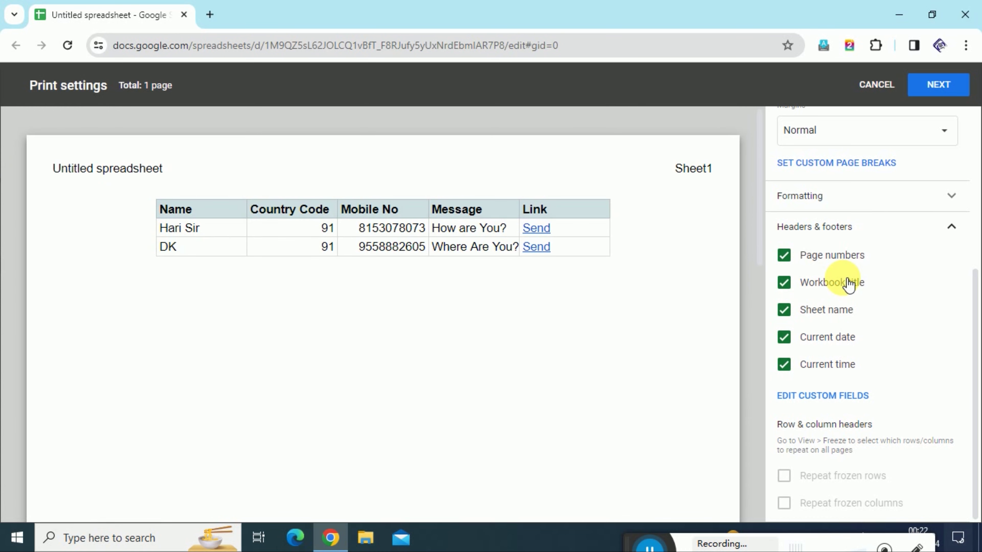
{"action": "left_click", "coordinate": [814, 310]}
{"action": "left_click", "coordinate": [813, 311]}
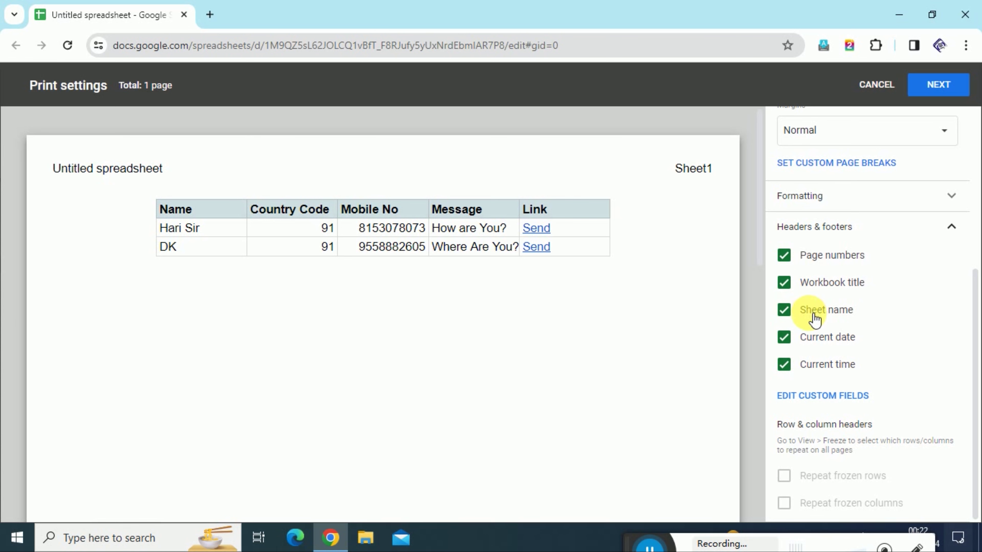
Step: Check the page footer while turning Current date and Current time off and back on
{"action": "scroll", "coordinate": [414, 301], "scroll_direction": "down", "scroll_amount": 10}
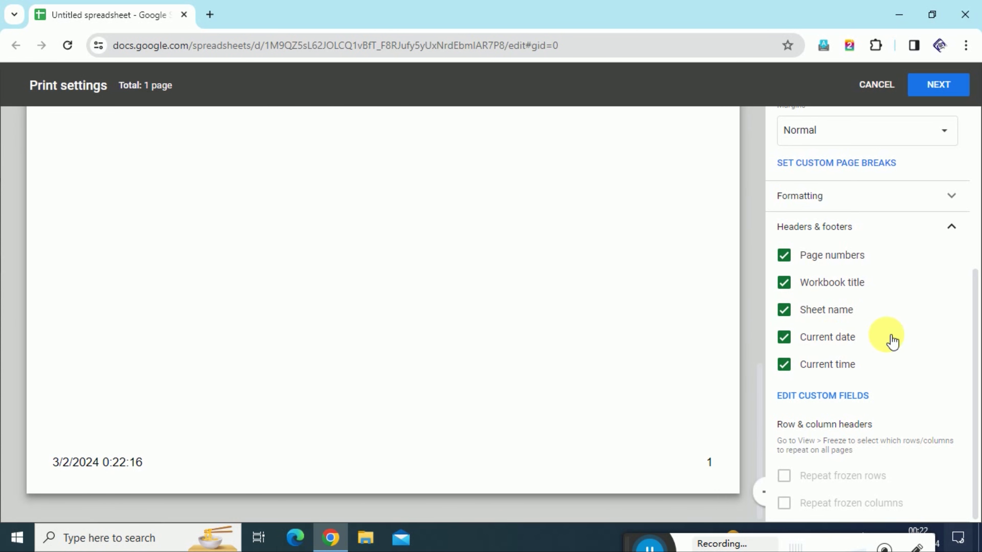
{"action": "left_click", "coordinate": [837, 335]}
{"action": "left_click", "coordinate": [835, 337]}
{"action": "left_click", "coordinate": [833, 366]}
{"action": "left_click", "coordinate": [837, 346]}
{"action": "left_click", "coordinate": [835, 365]}
{"action": "left_click", "coordinate": [835, 340]}
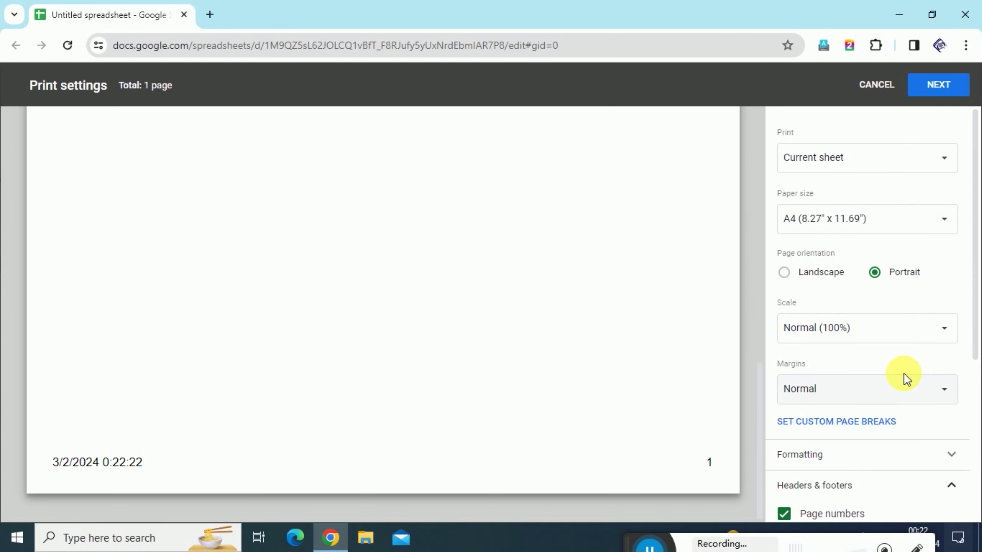
Step: Continue to the browser's print dialog and view the available destinations, keeping Save as PDF
{"action": "scroll", "coordinate": [629, 259], "scroll_direction": "up", "scroll_amount": 10}
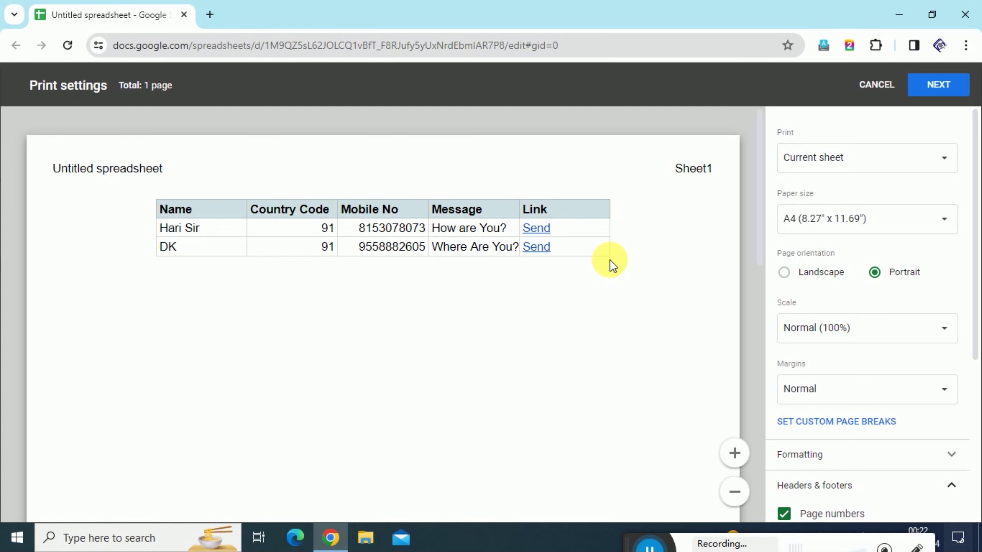
{"action": "left_click", "coordinate": [940, 85]}
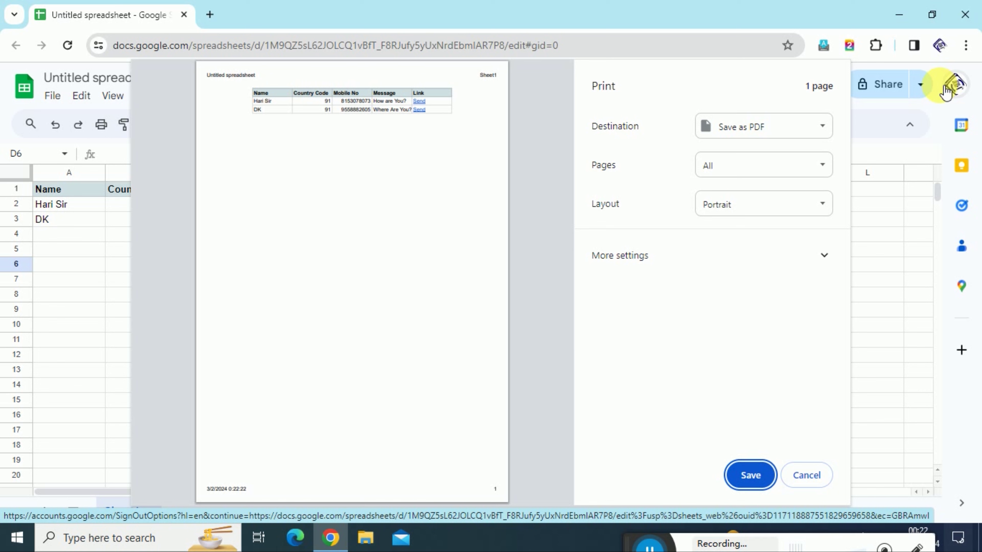
{"action": "left_click", "coordinate": [804, 129]}
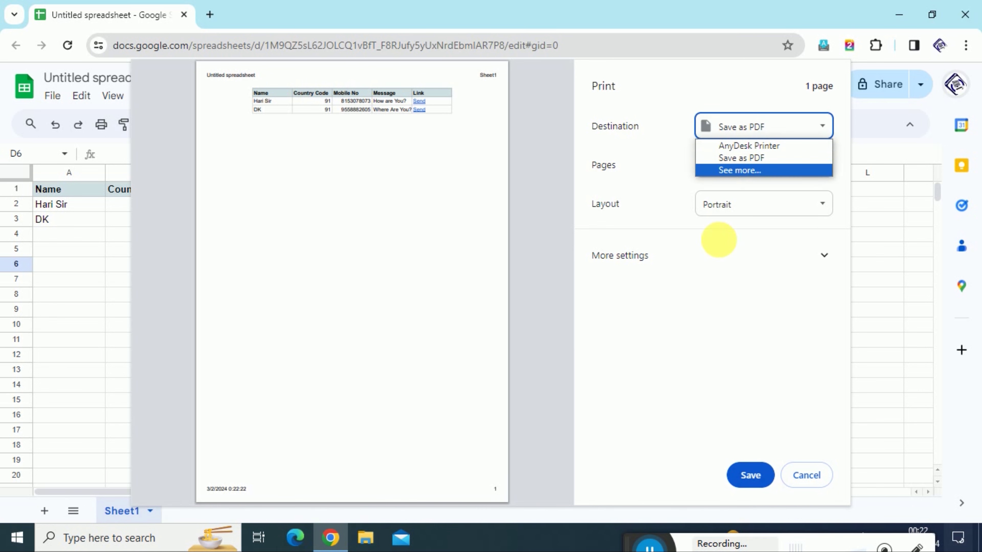
{"action": "left_click", "coordinate": [760, 409]}
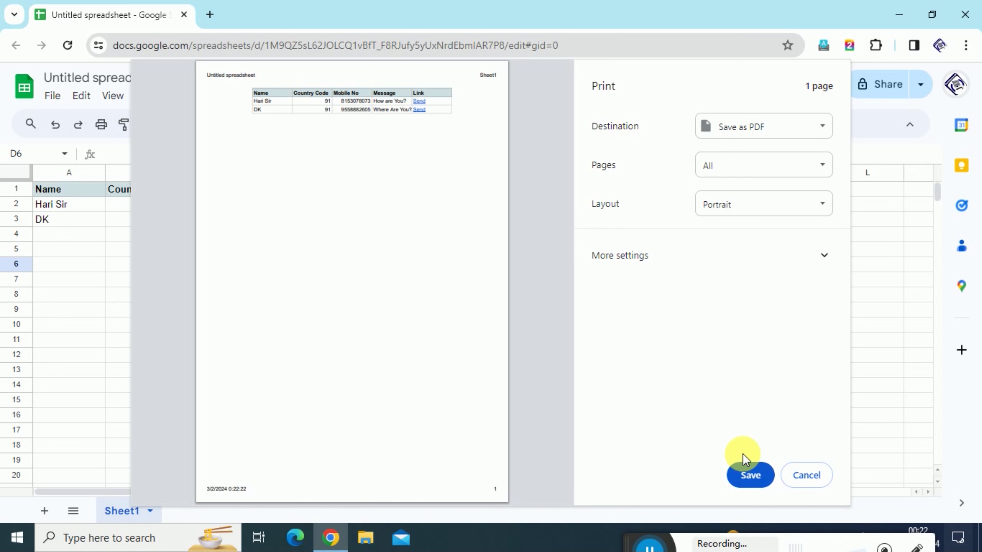